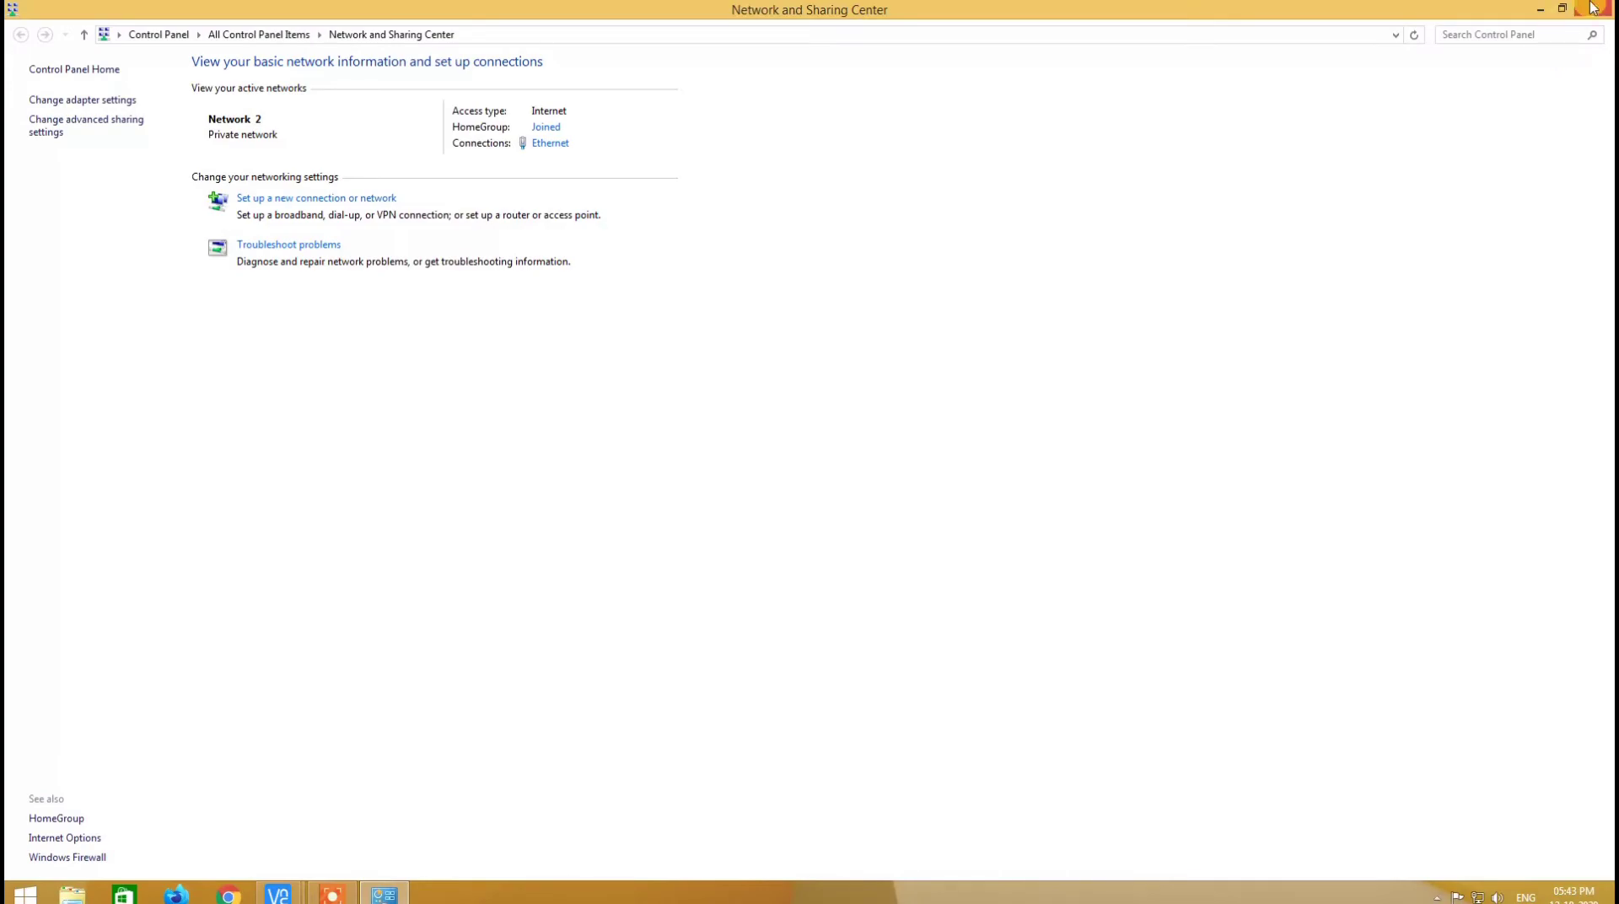
- Close the 192.168.104.15 remote session and connect to the 192.168.104.50 computer in VNC Viewer, entering its password
mouse_move(274, 899)
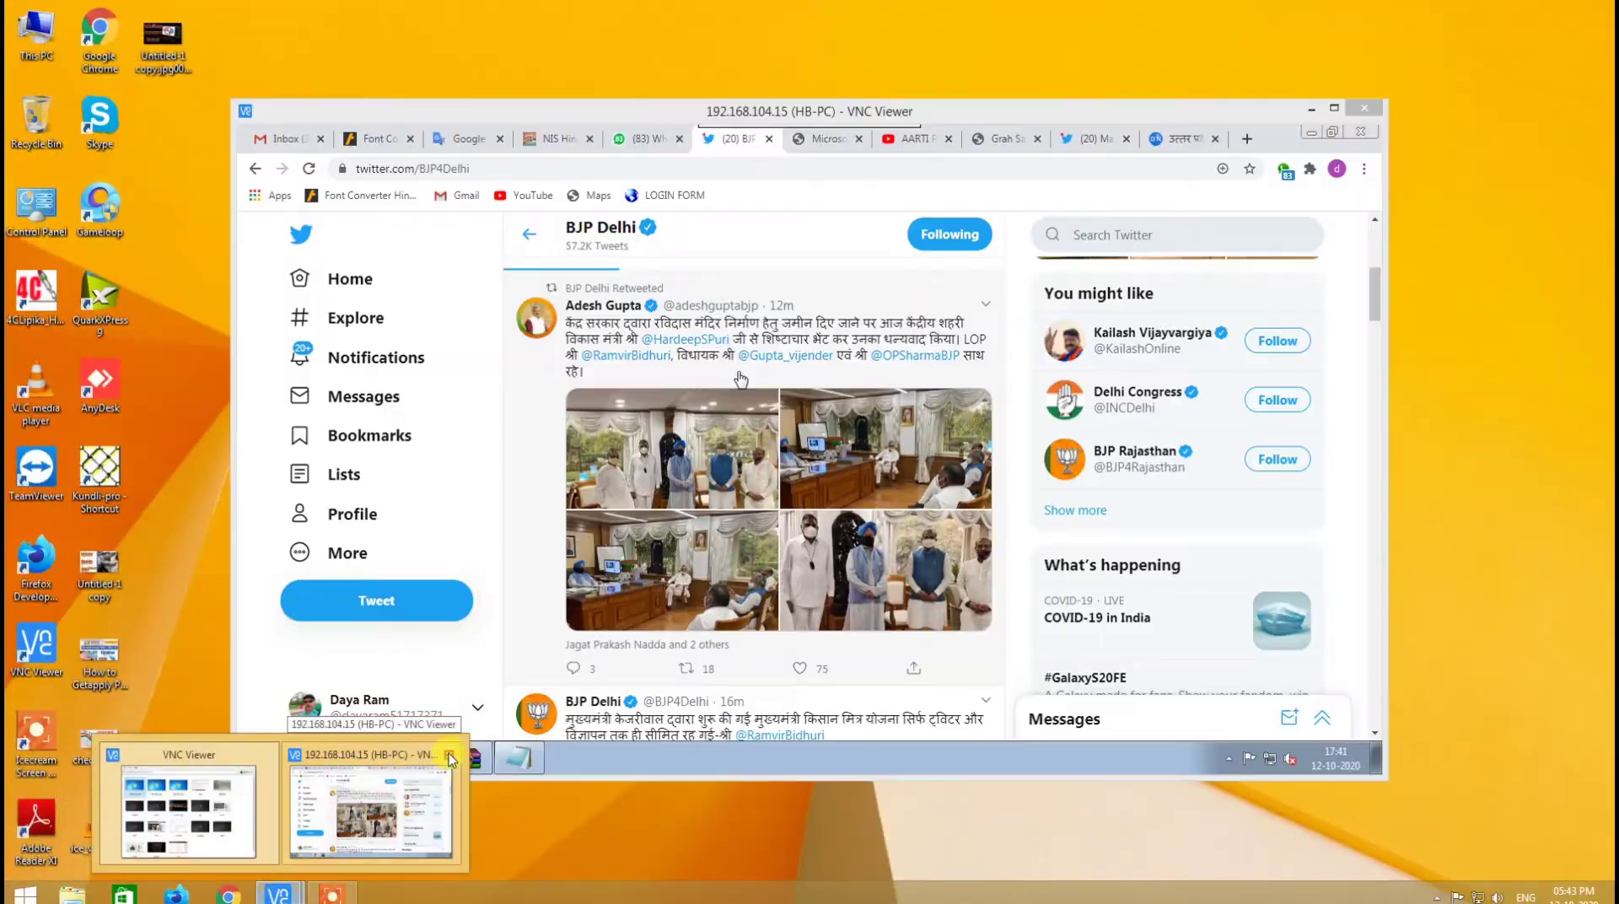
click(448, 755)
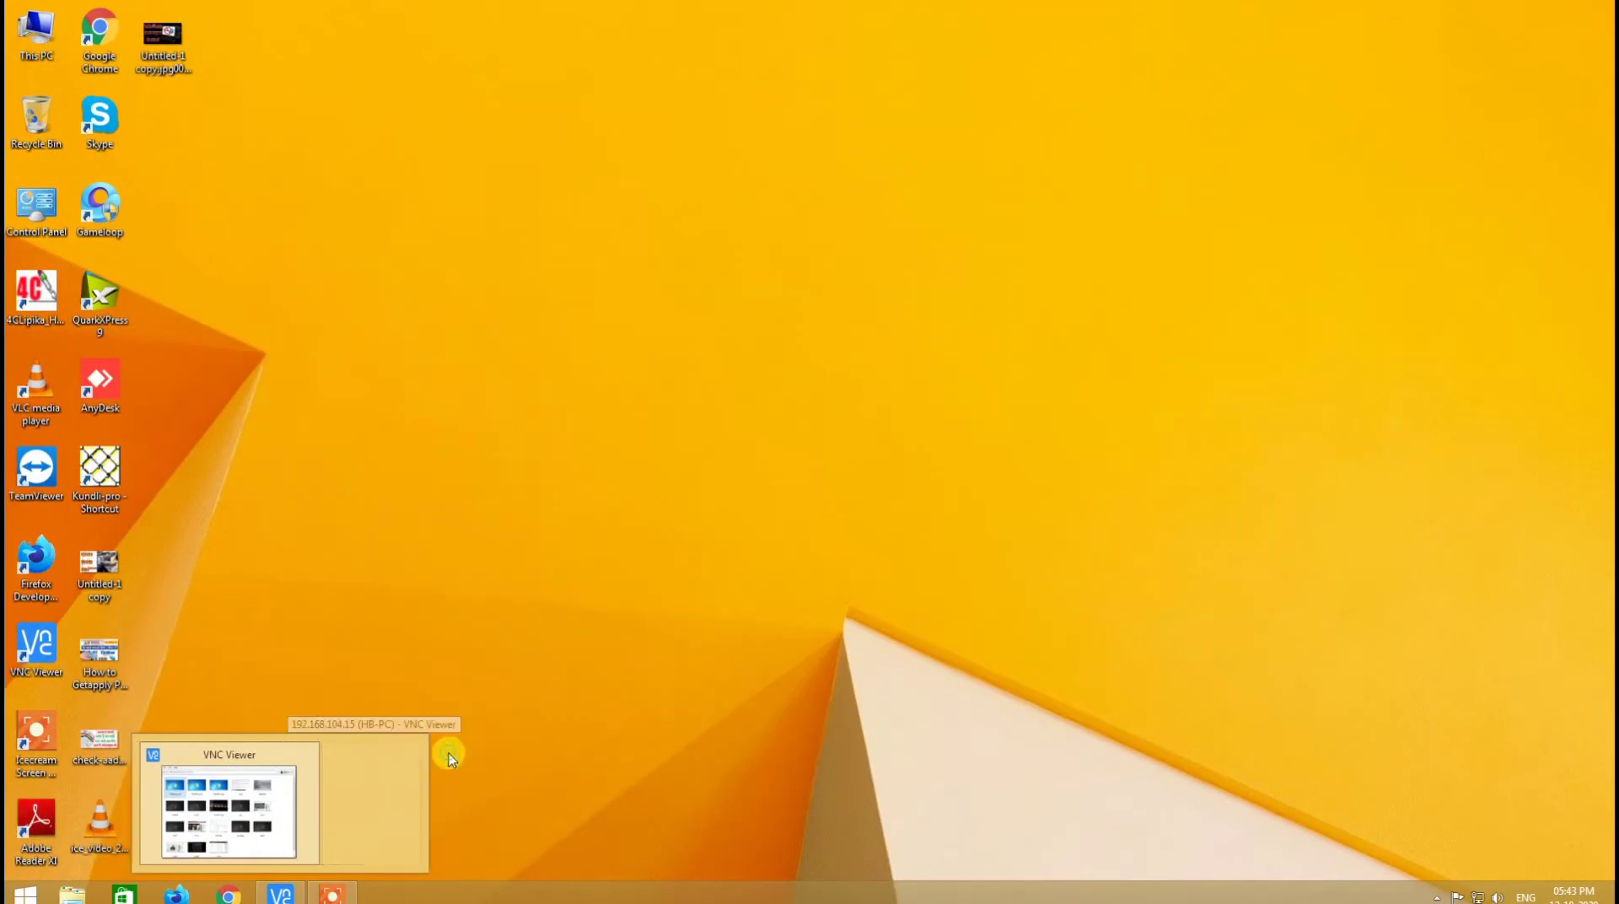
click(298, 803)
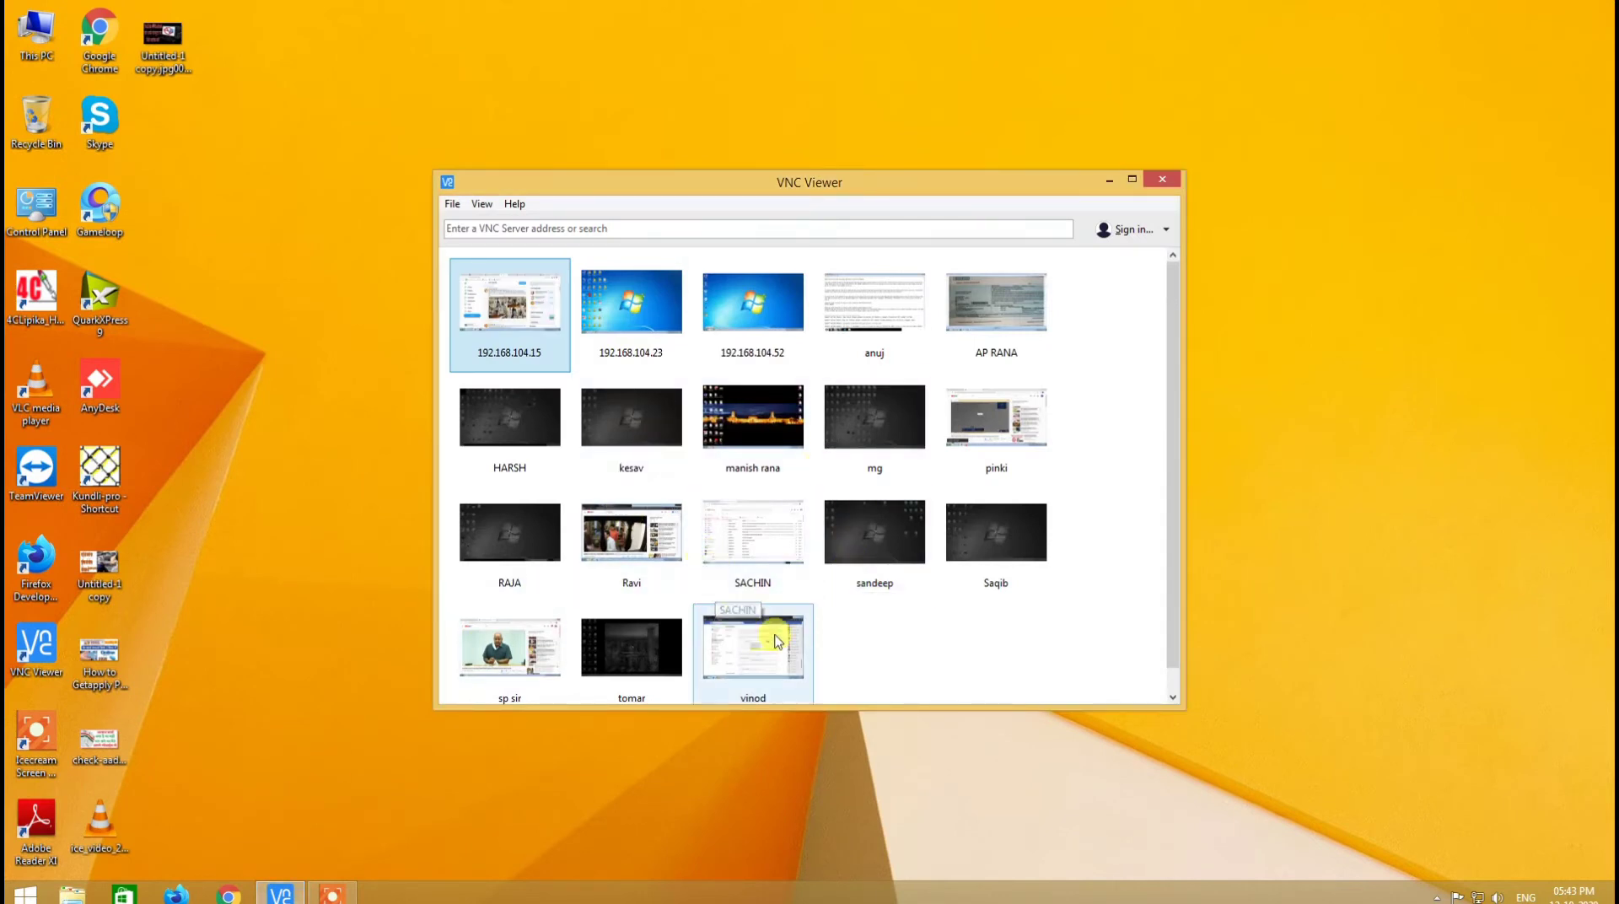
click(872, 540)
double_click(872, 541)
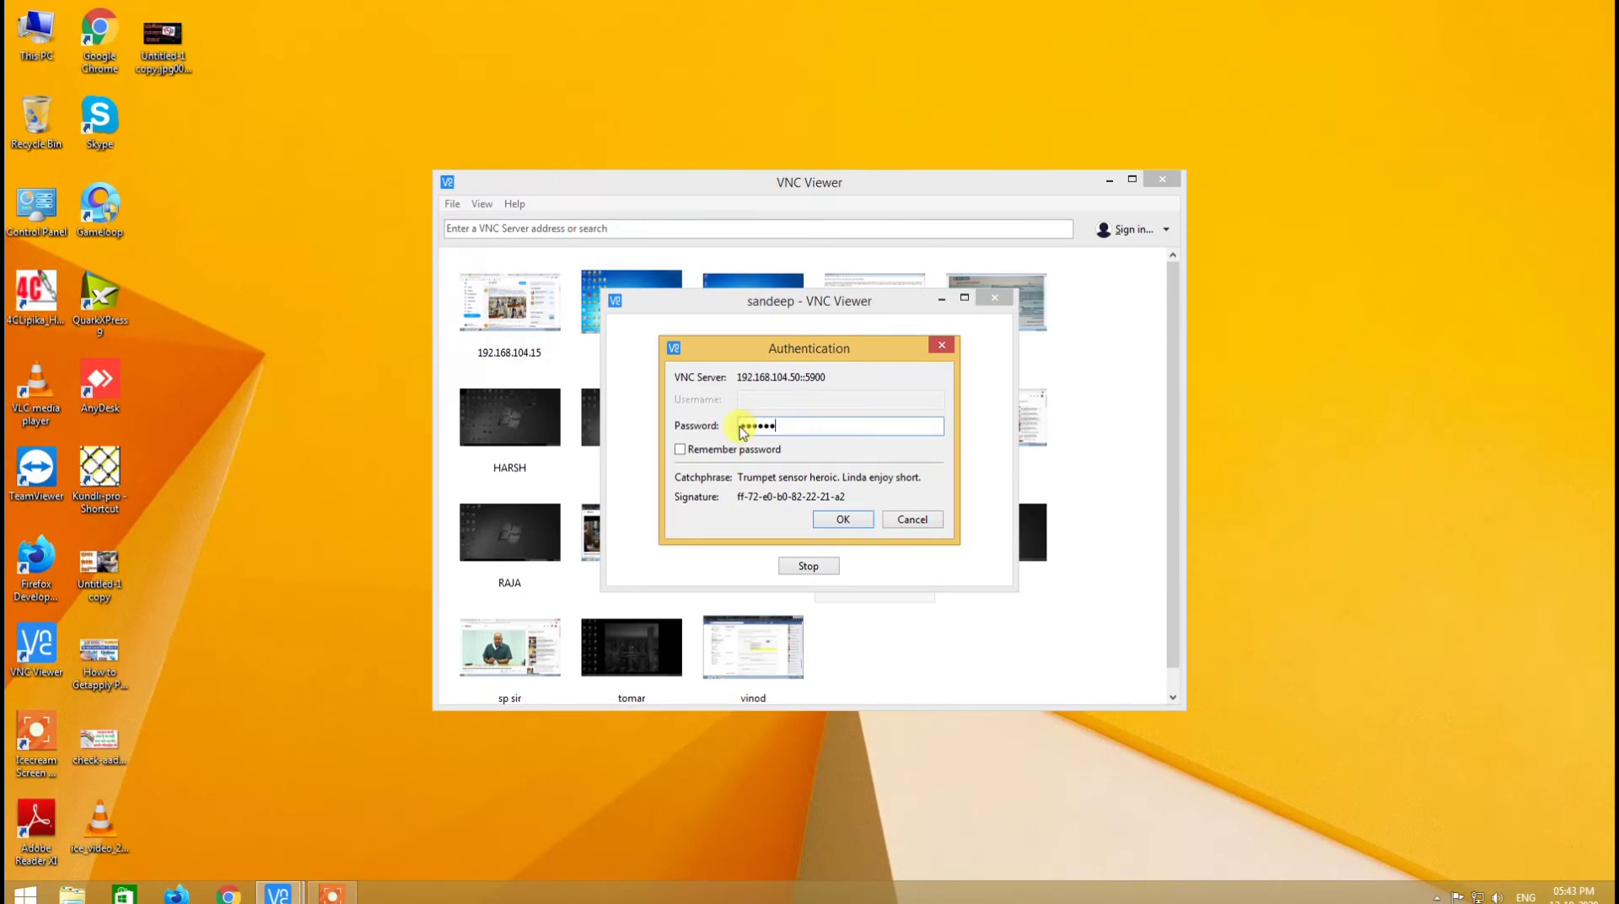
key(Return)
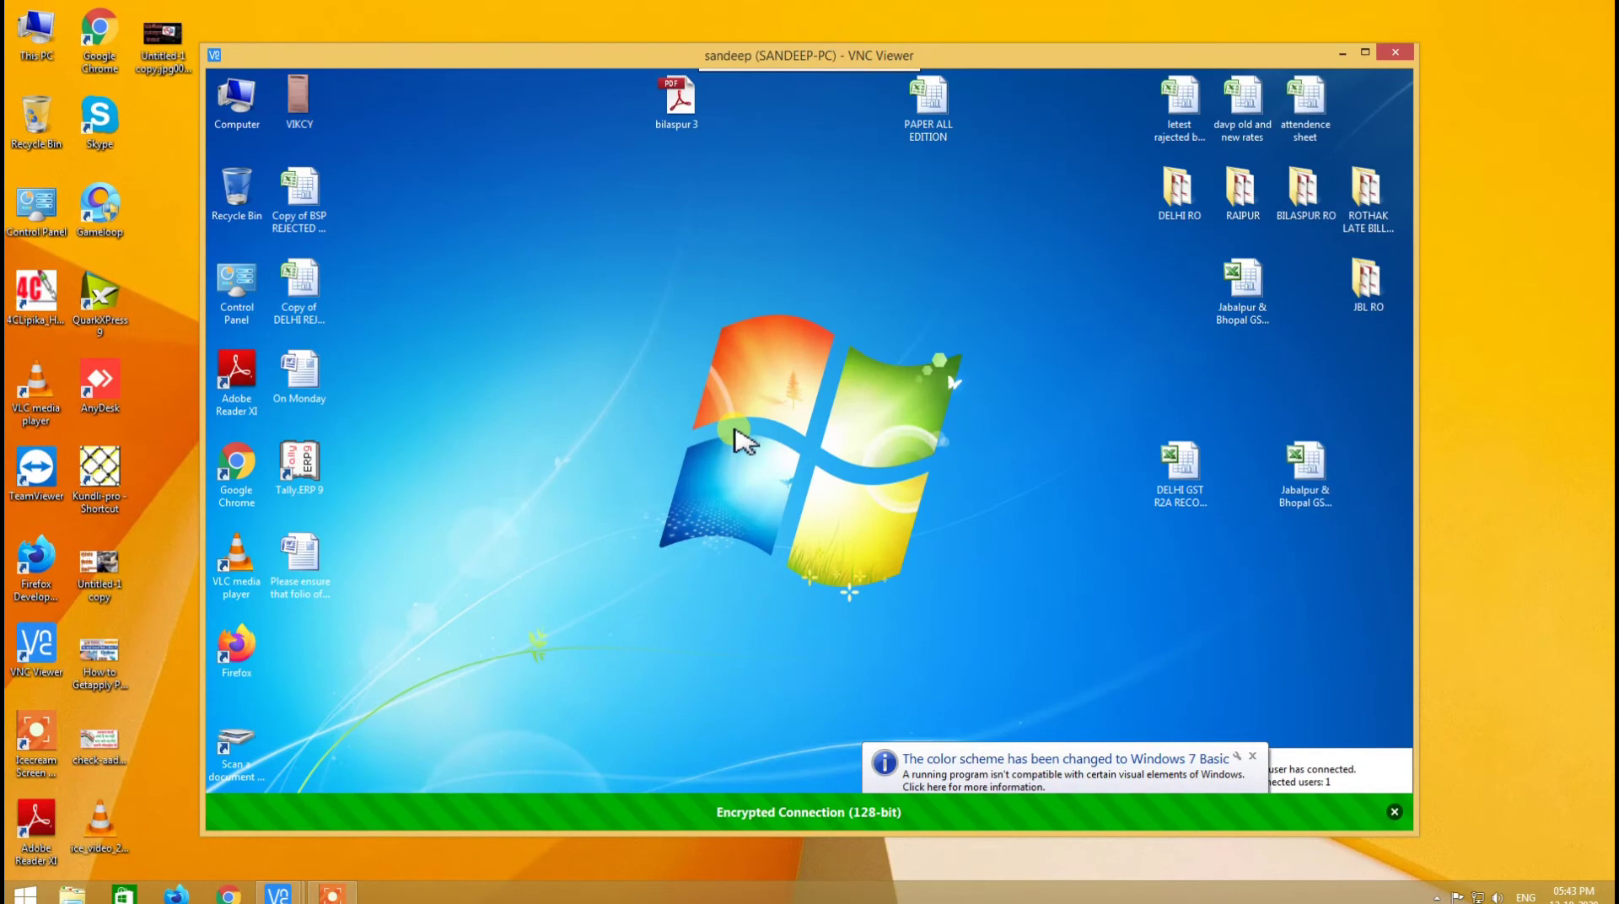
- Bring up the Run dialog on the remote computer and open its Network and Sharing Center
key(super+r)
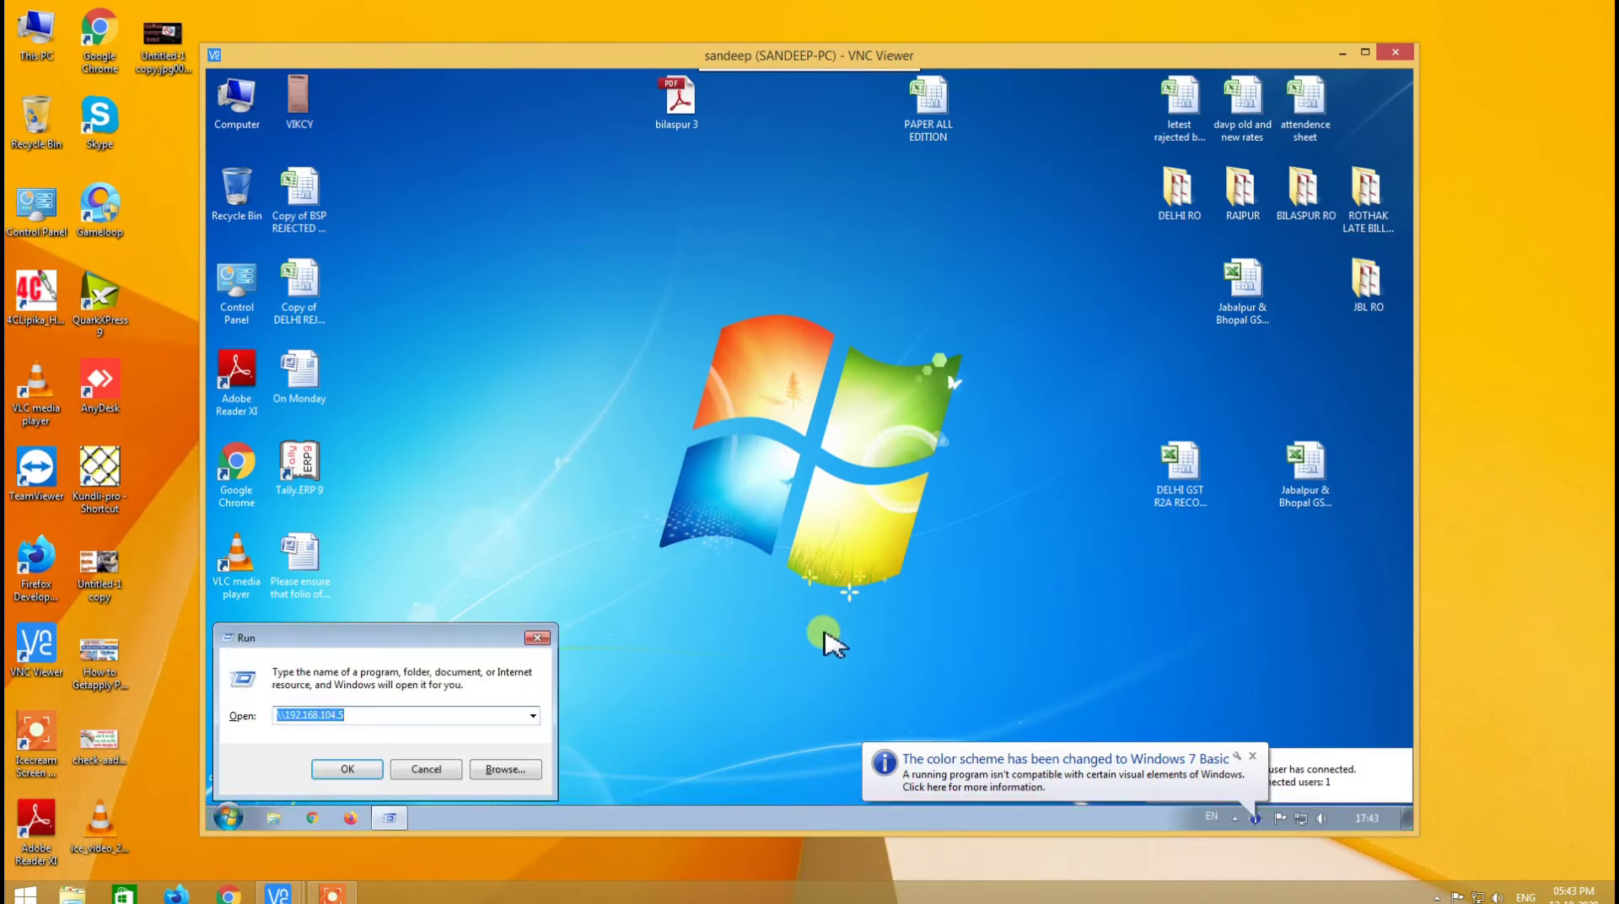
click(899, 548)
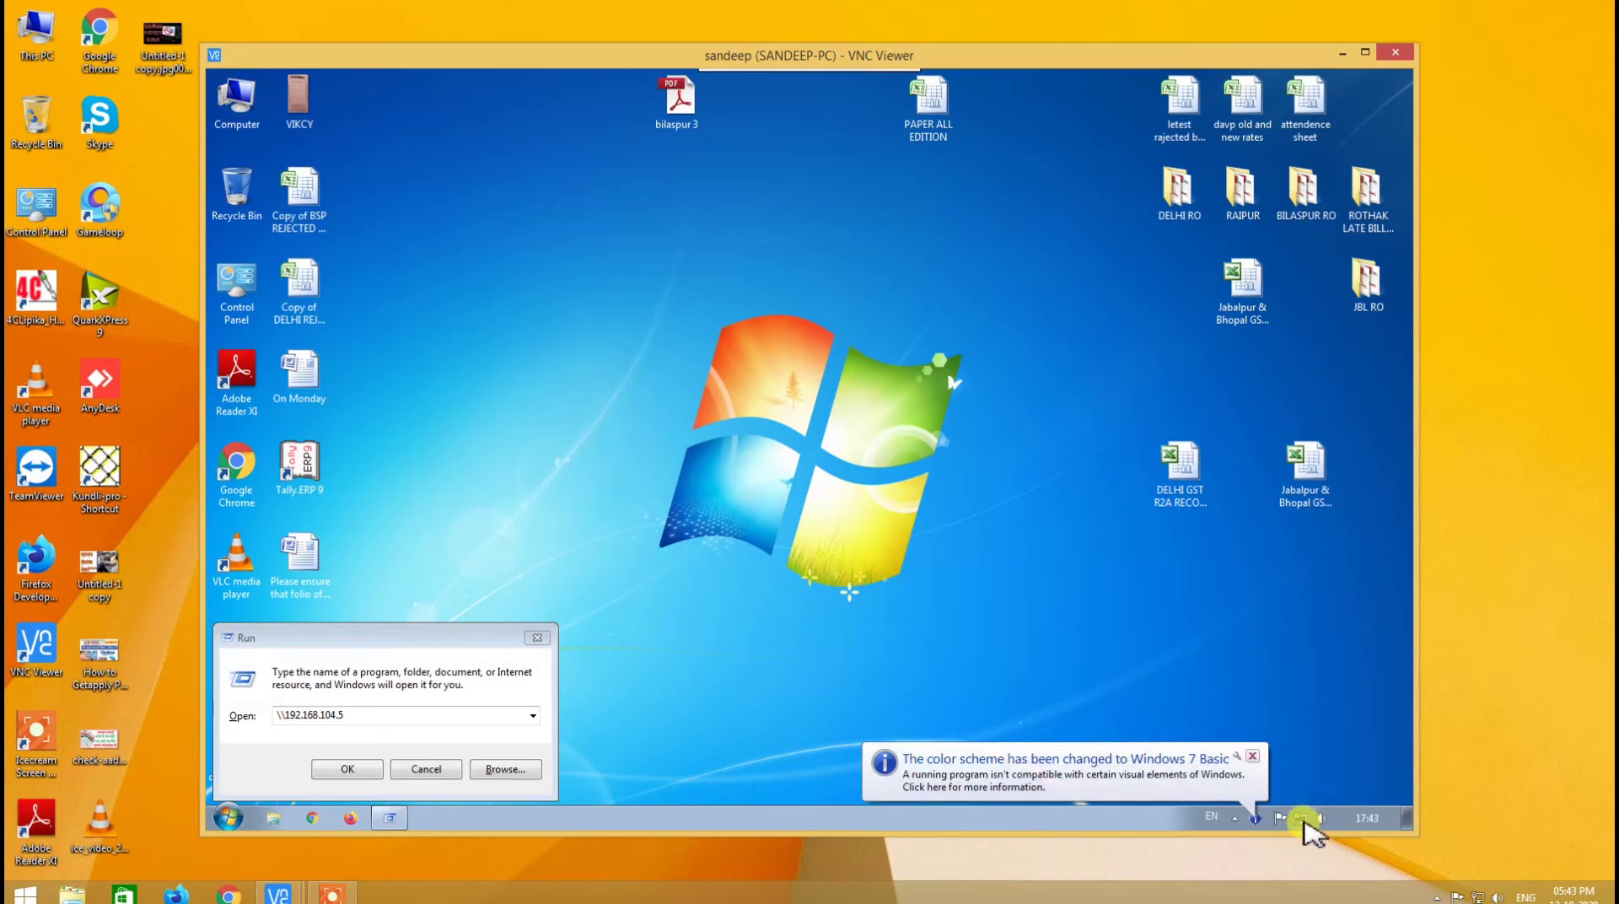
right_click(1305, 821)
click(1306, 810)
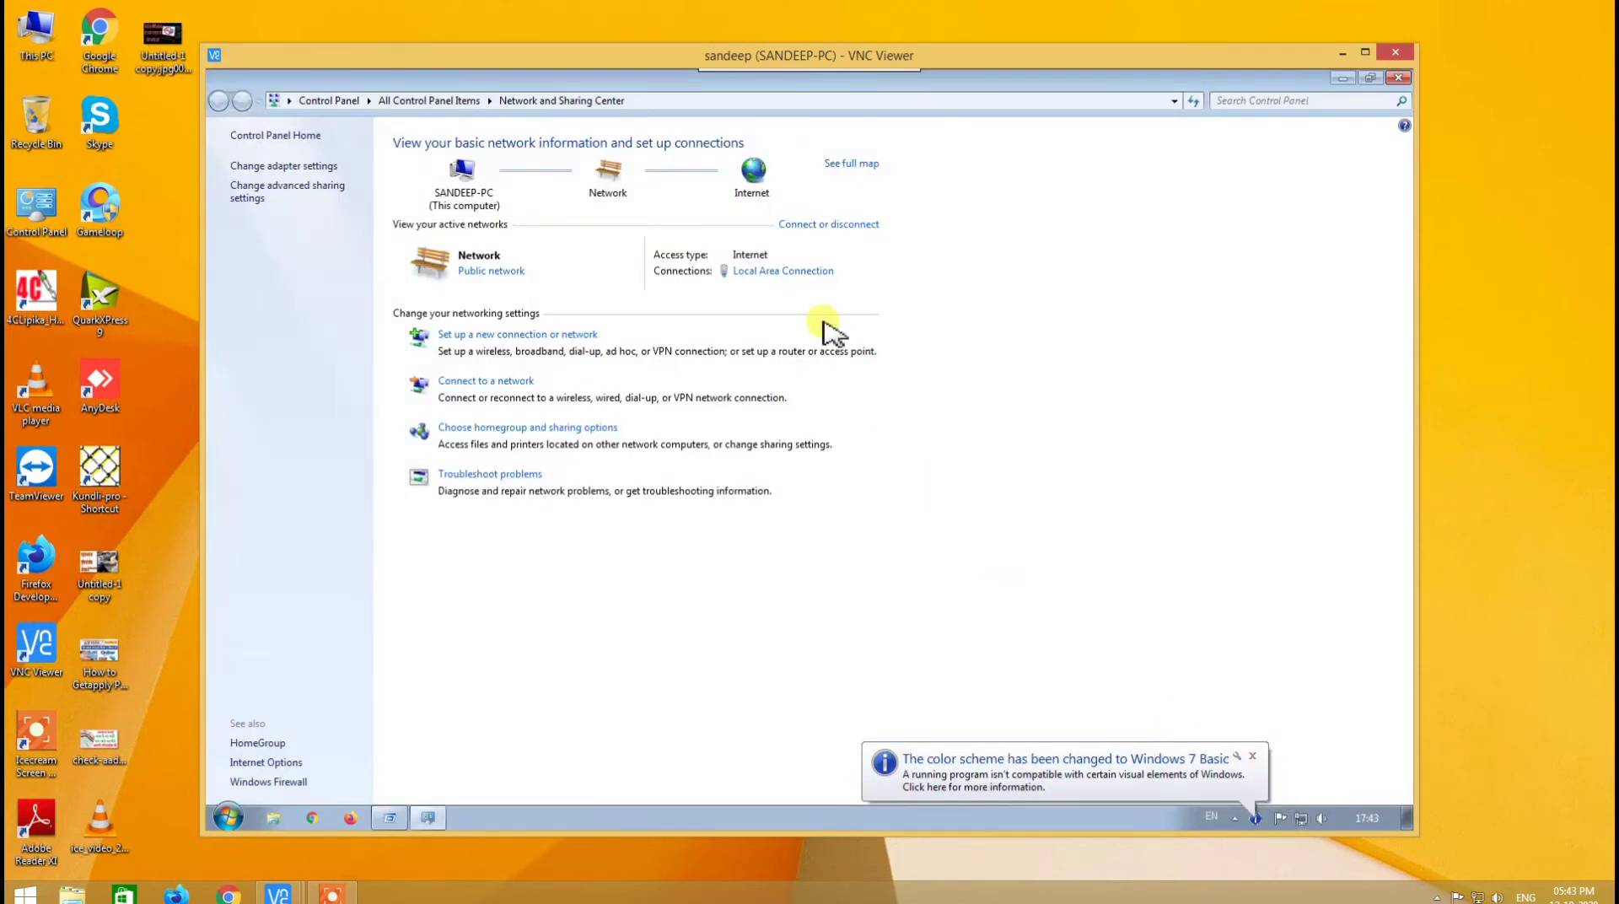
- Set the Local Area Connection's IPv4 address to 192.168.2.50, edit its default gateway, and close the network settings
click(783, 270)
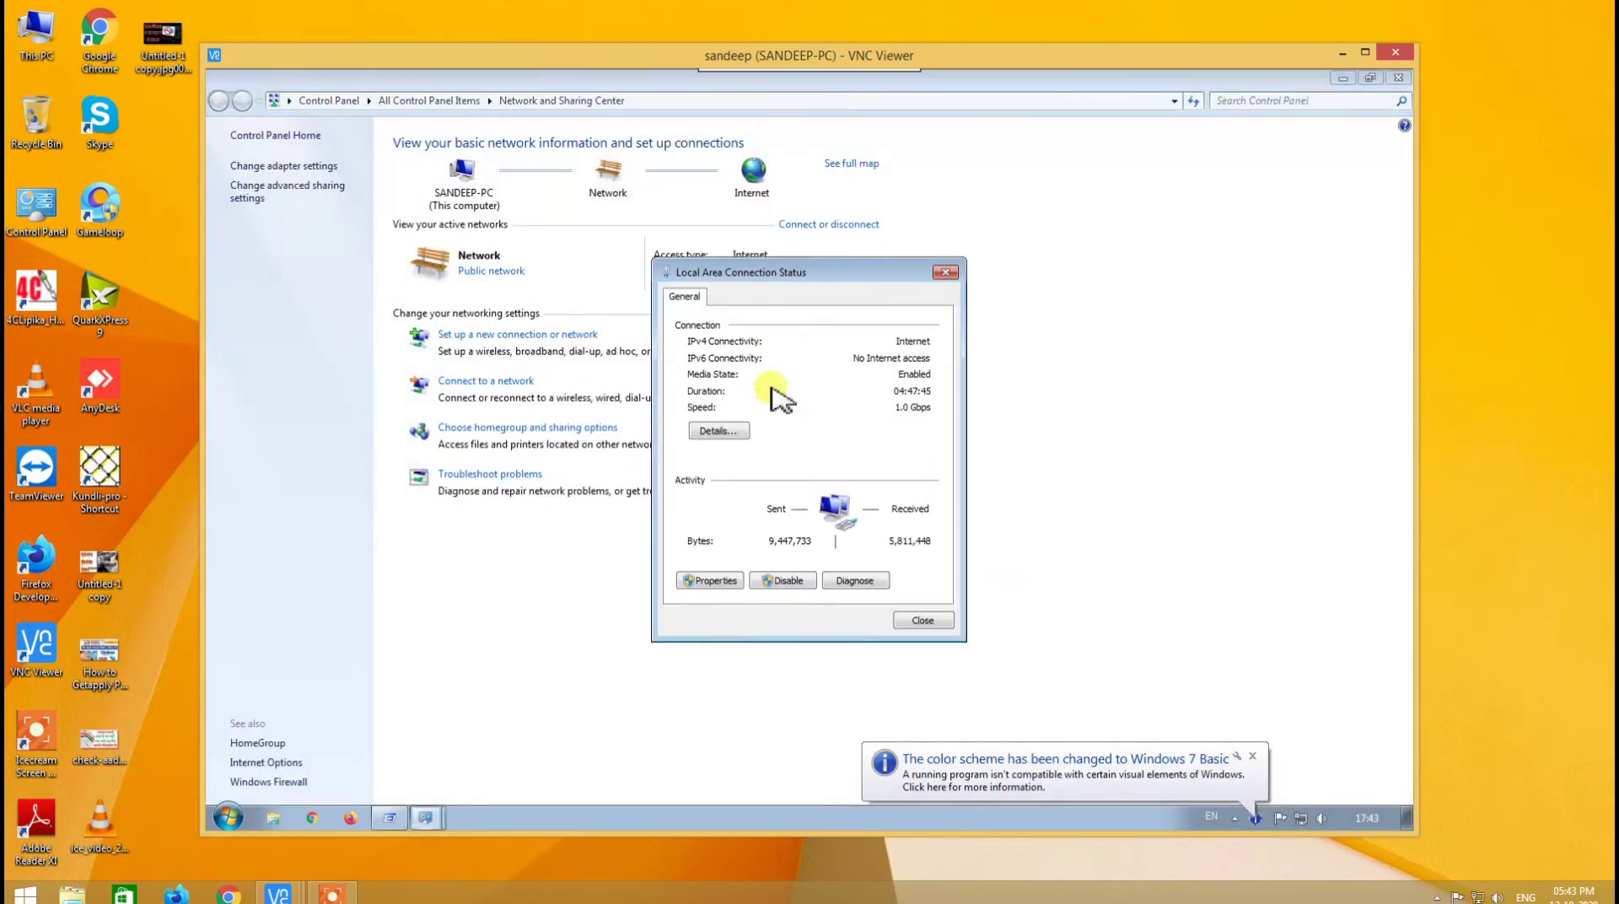
click(718, 582)
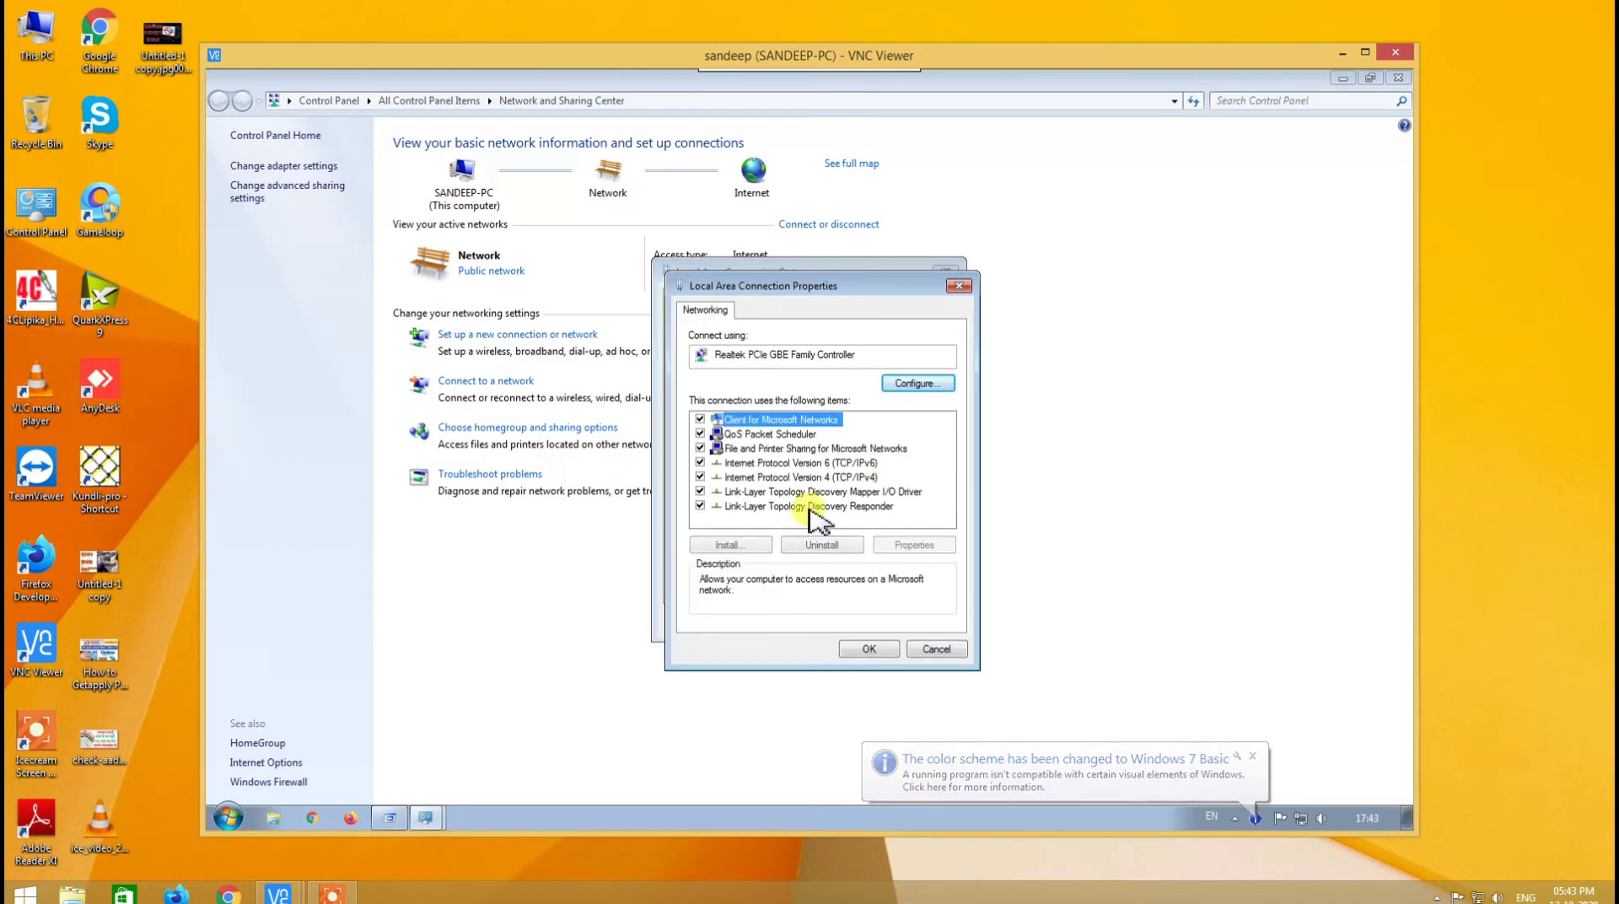
double_click(869, 477)
click(943, 489)
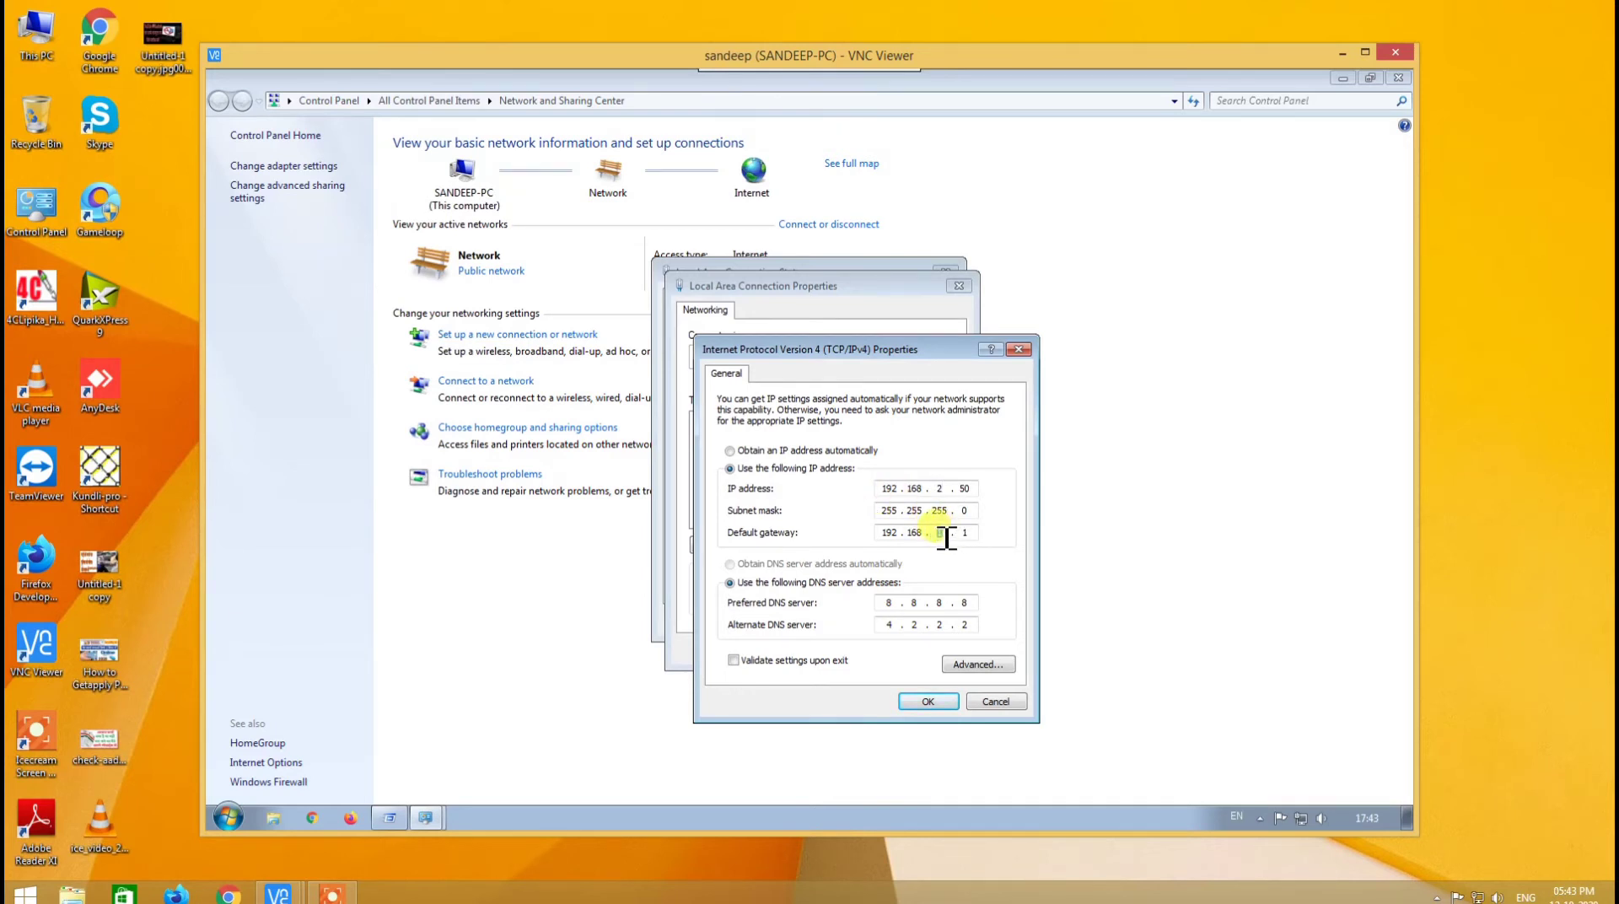
click(928, 701)
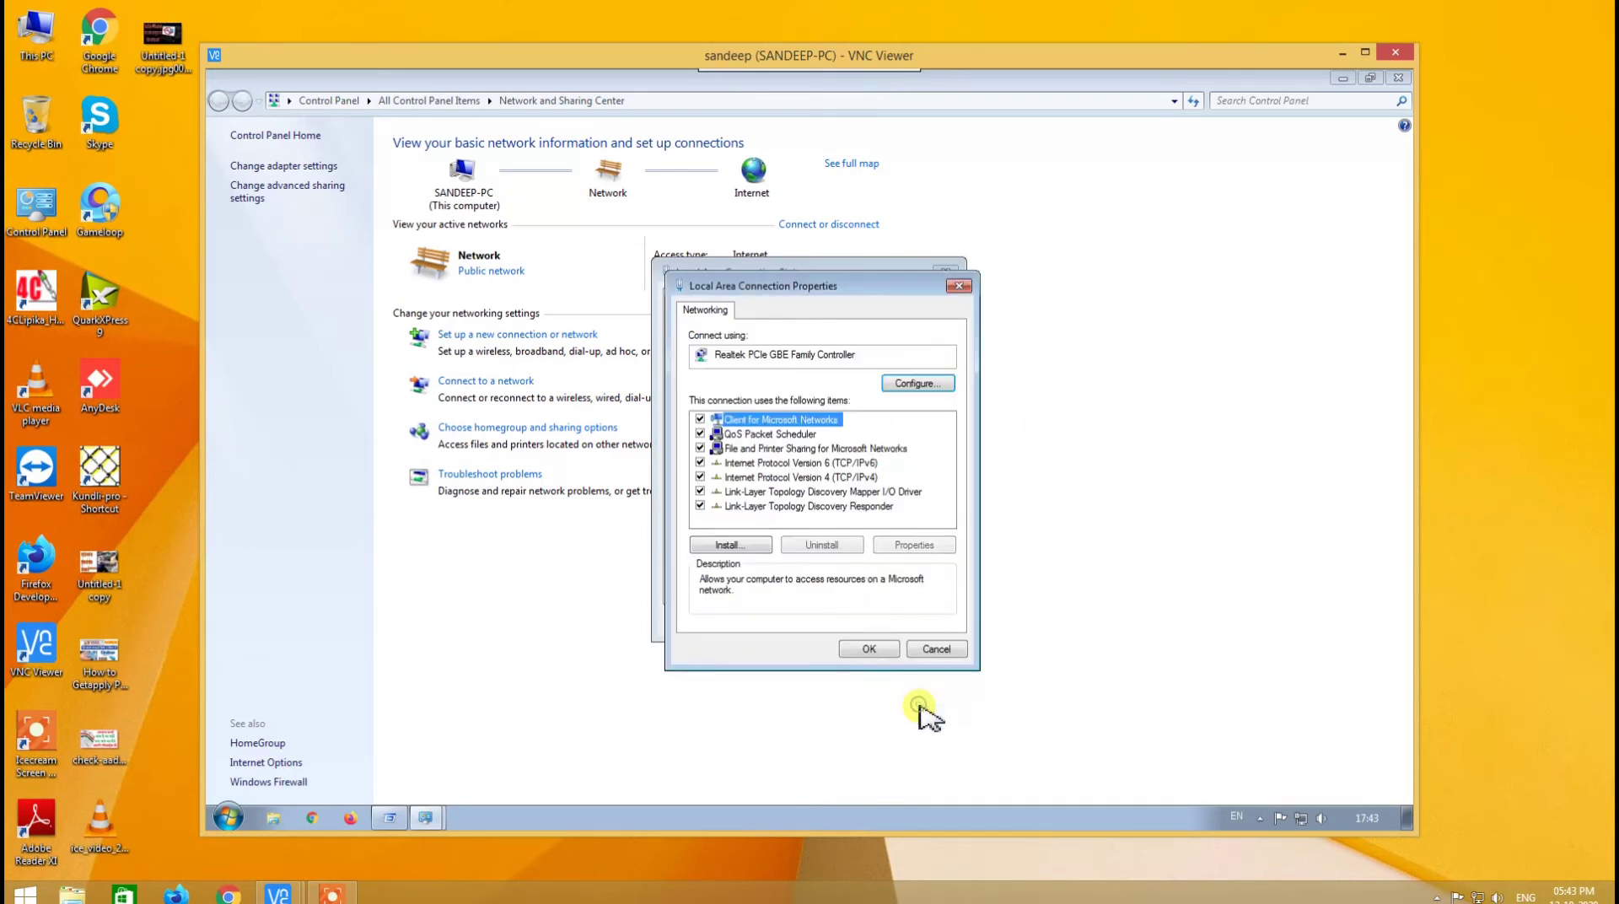
click(887, 652)
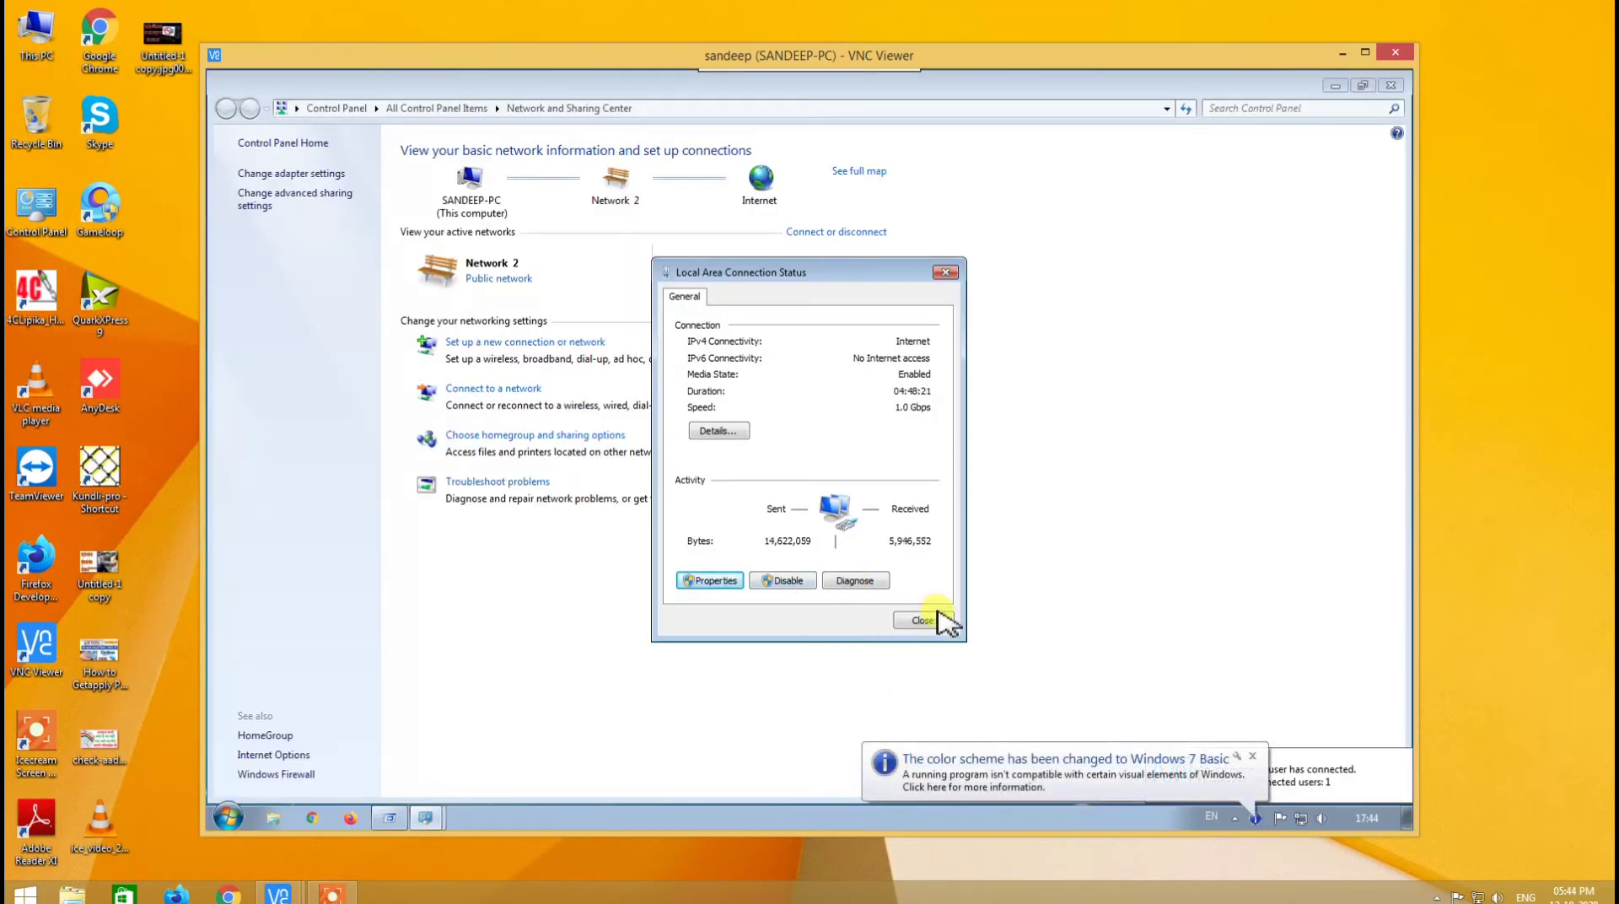
click(924, 621)
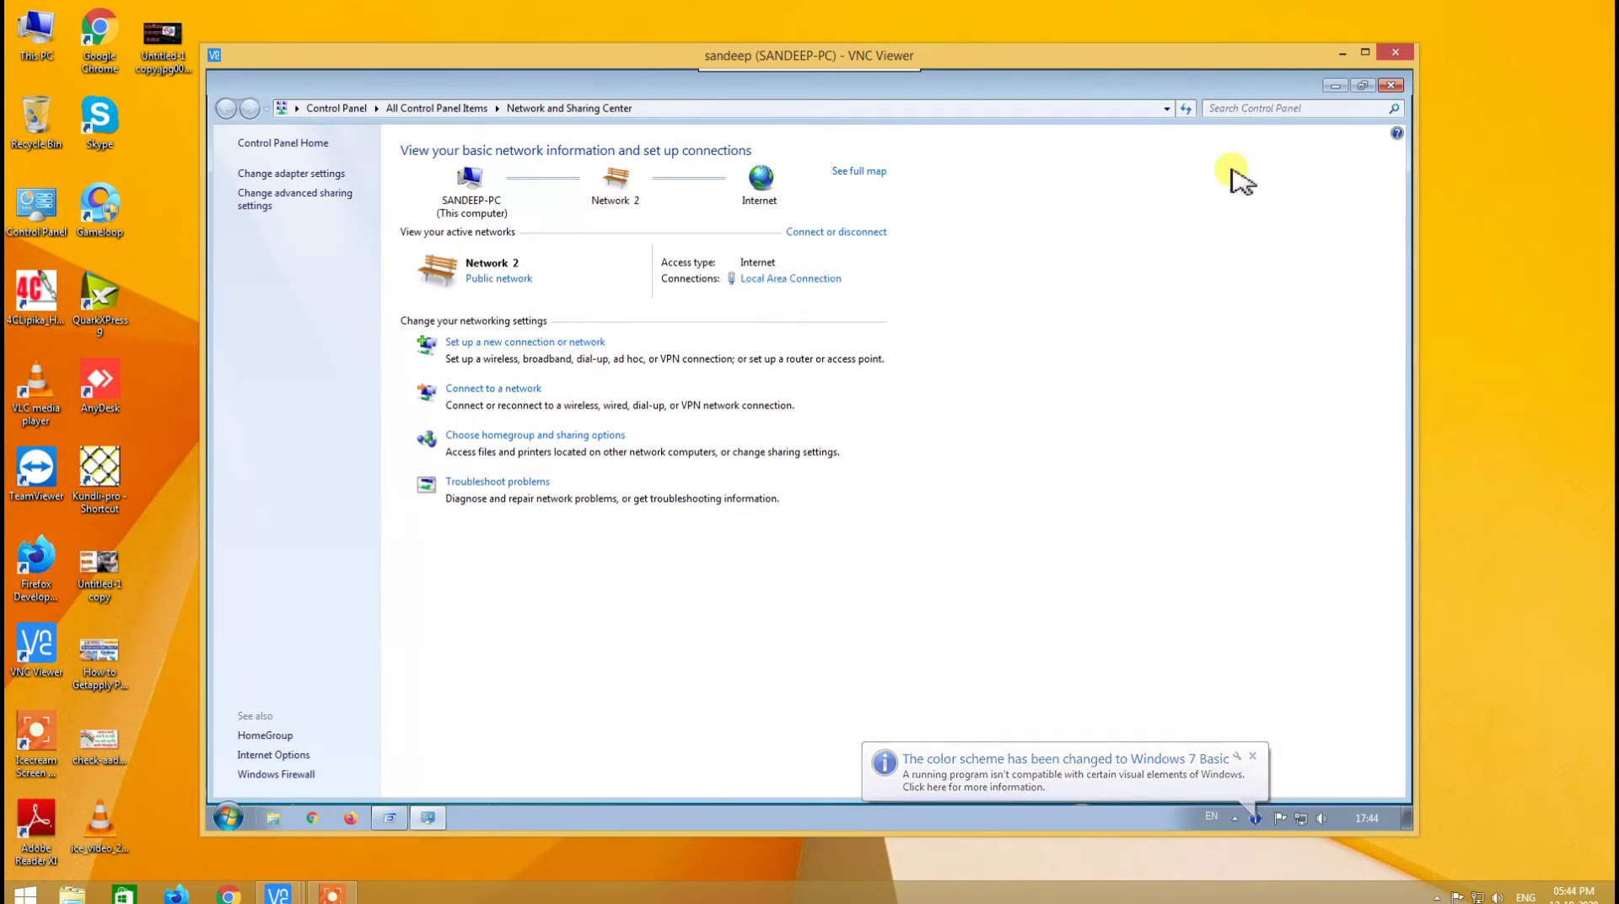
click(1391, 85)
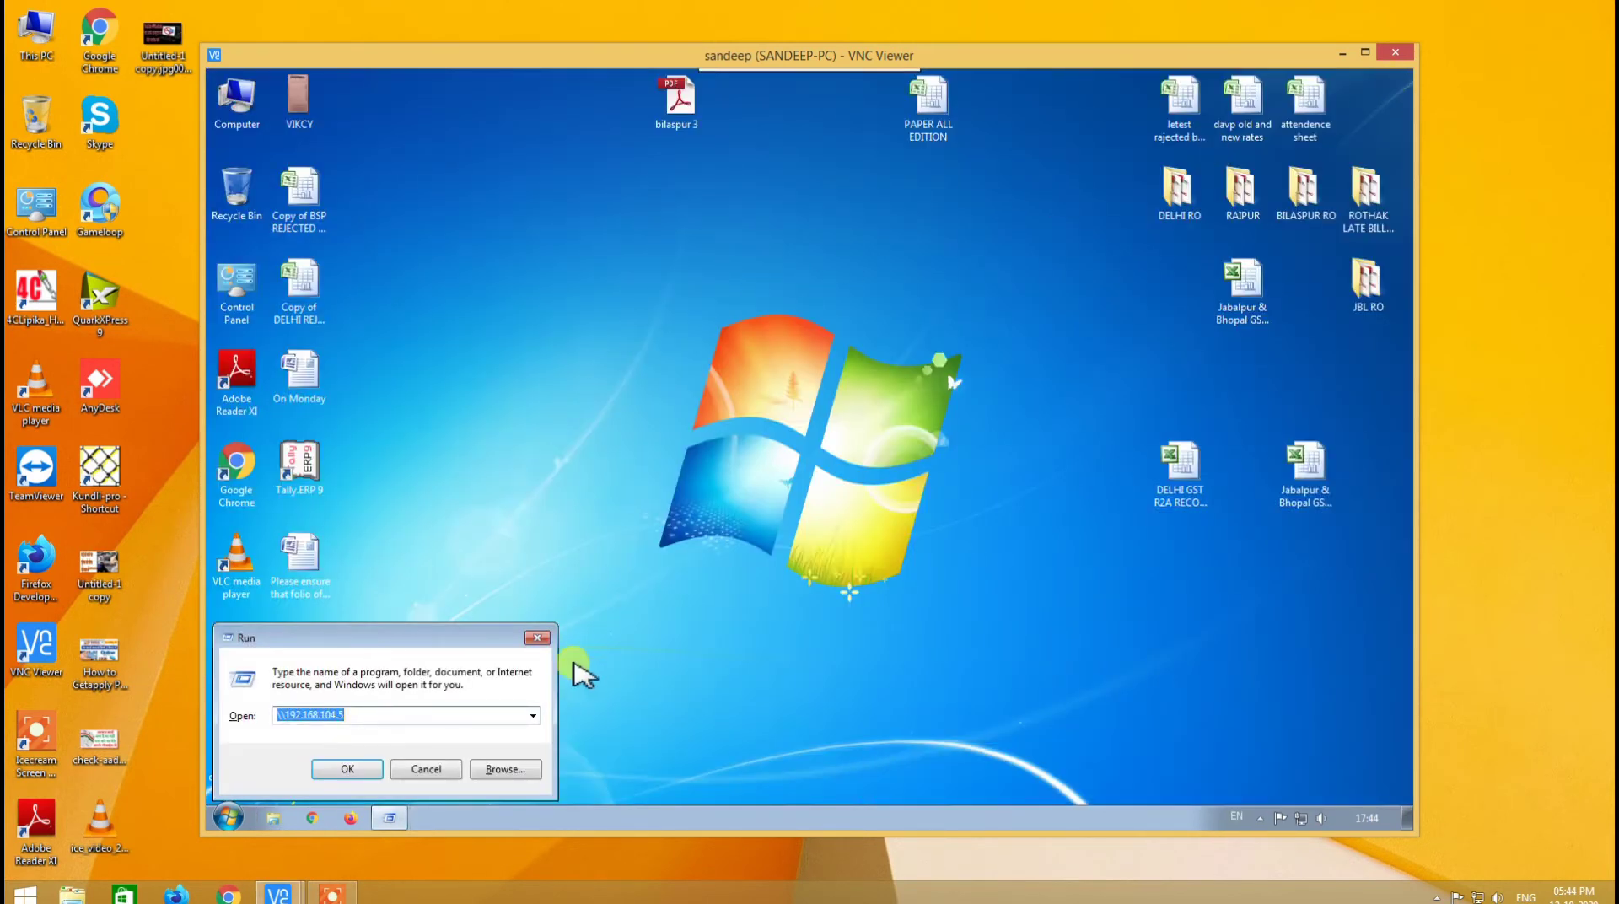
- Open \\192.168.2.65 through Run to check its shared Canon LBP2900 printer, and close the window
click(354, 713)
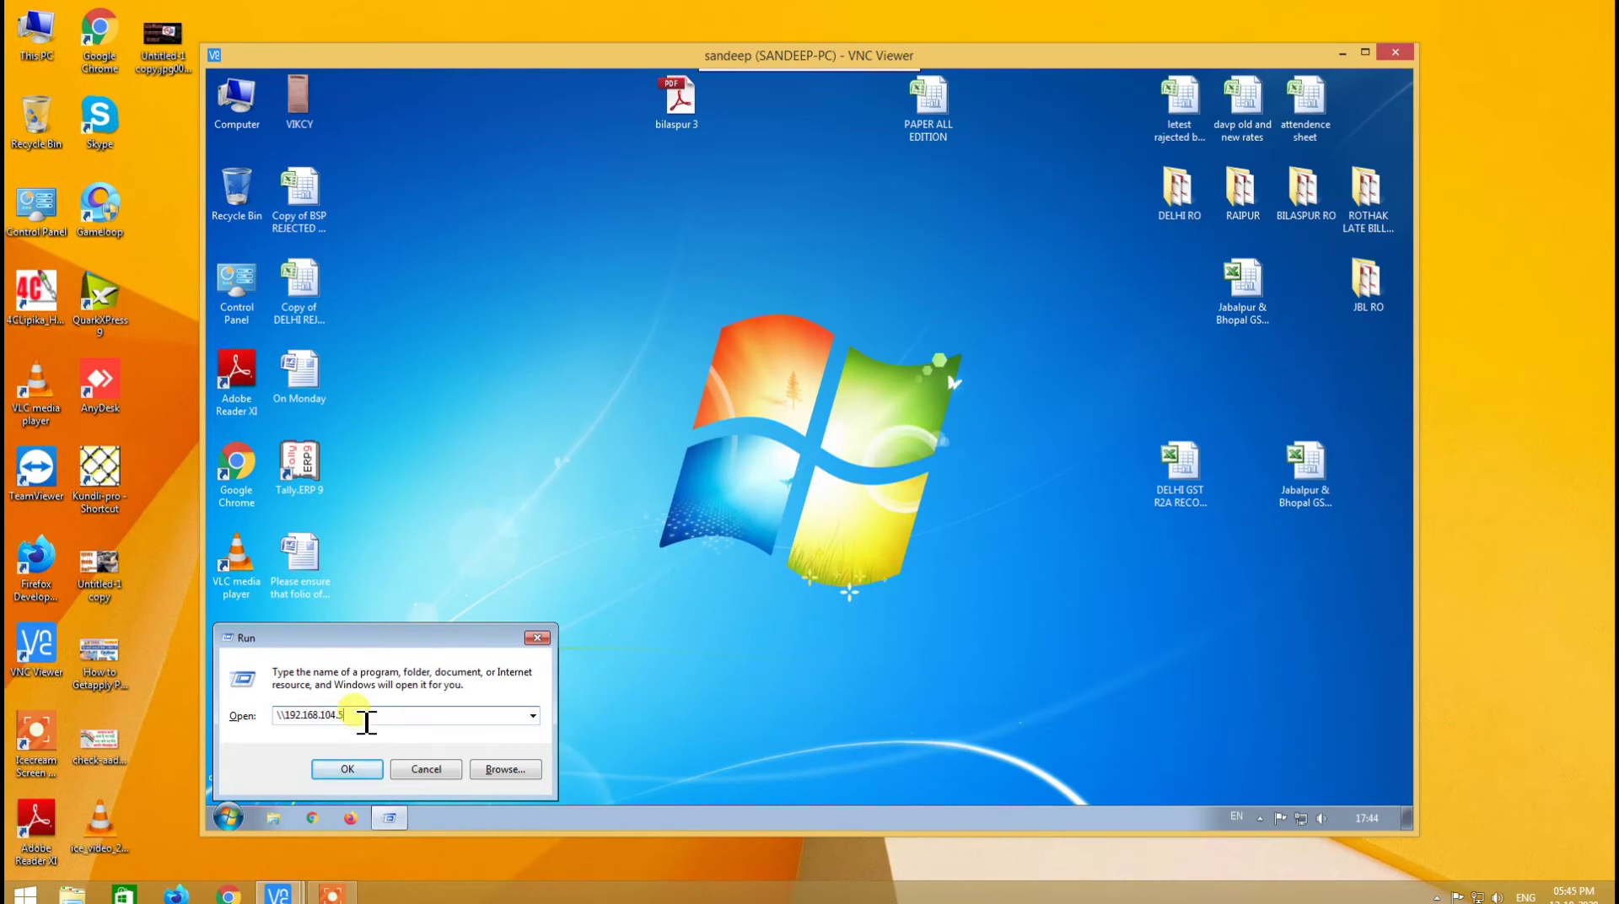
key(BackSpace)
key(BackSpace)
key(BackSpace)
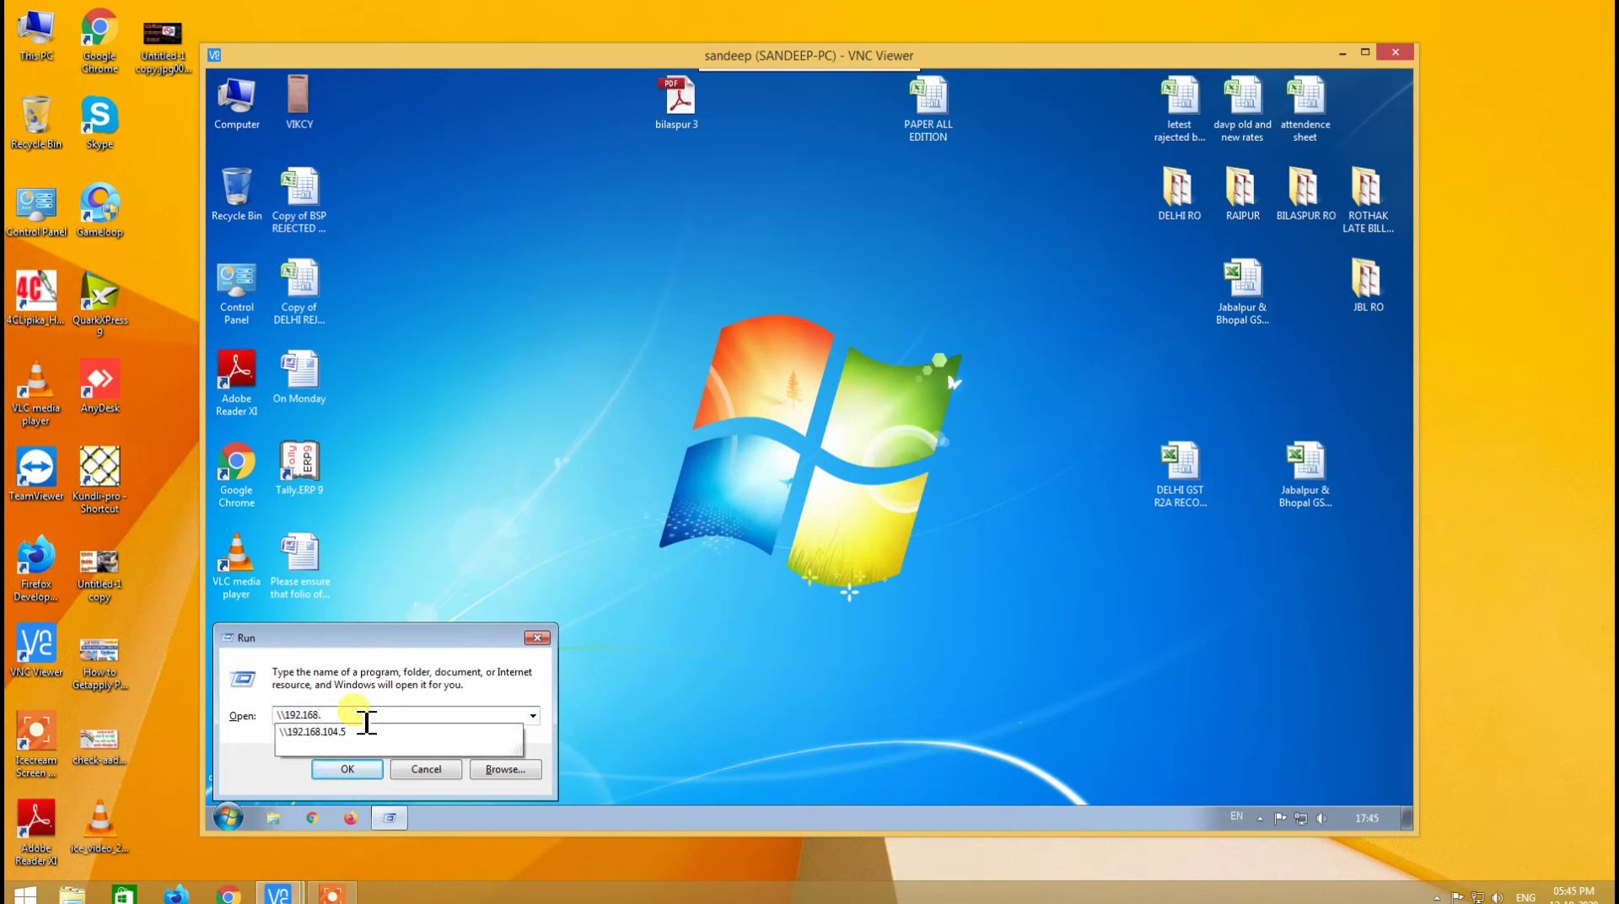
text(2.65)
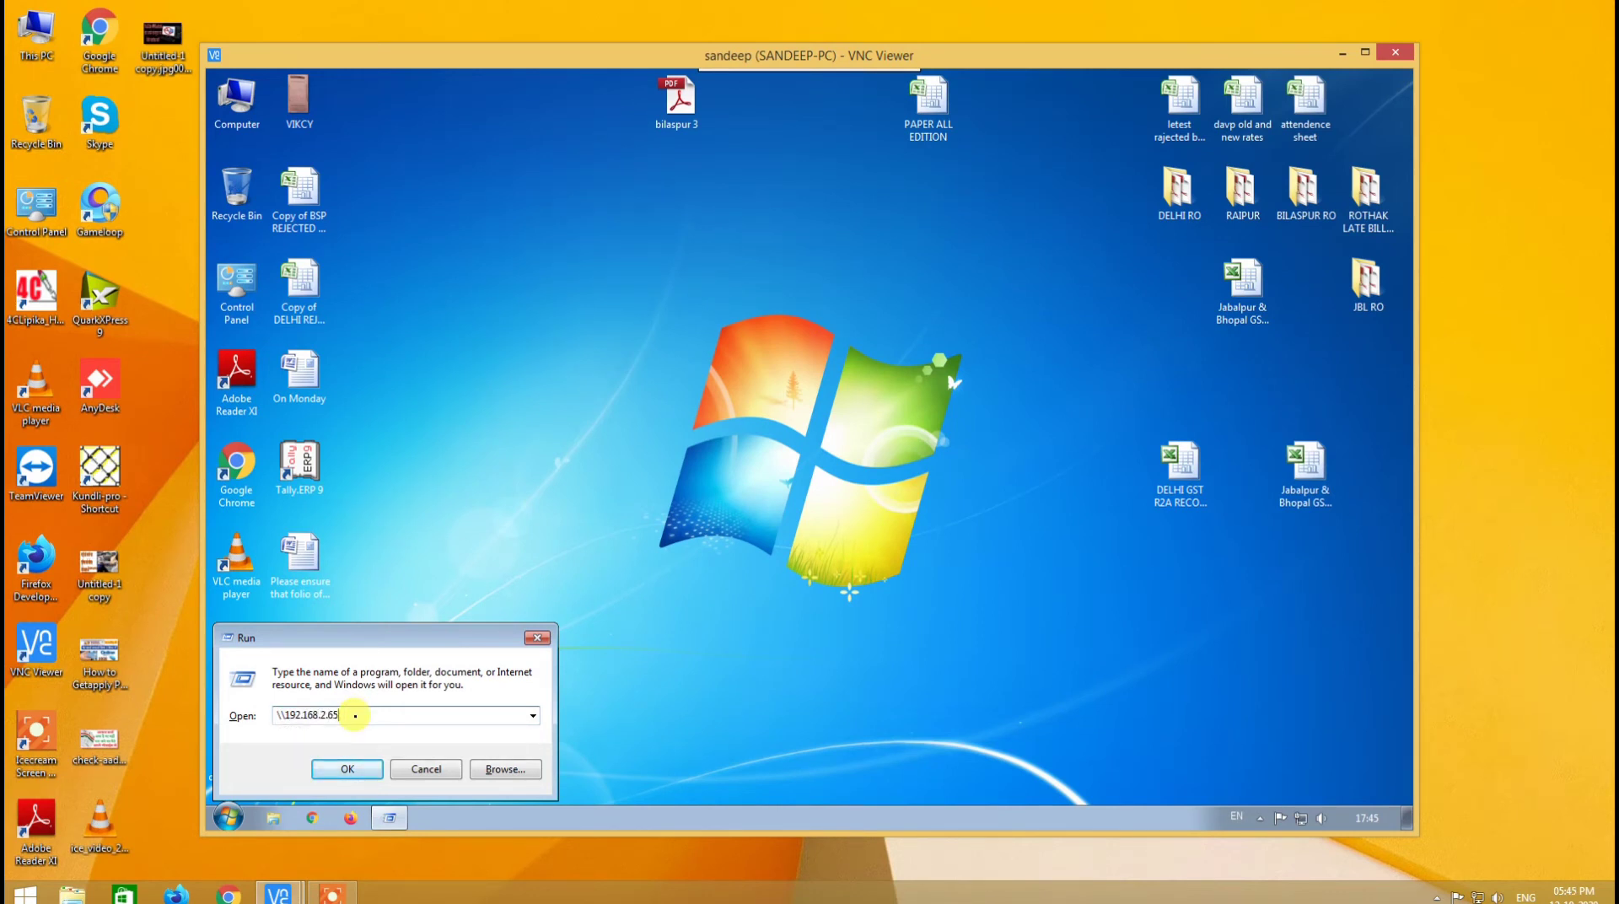
key(Return)
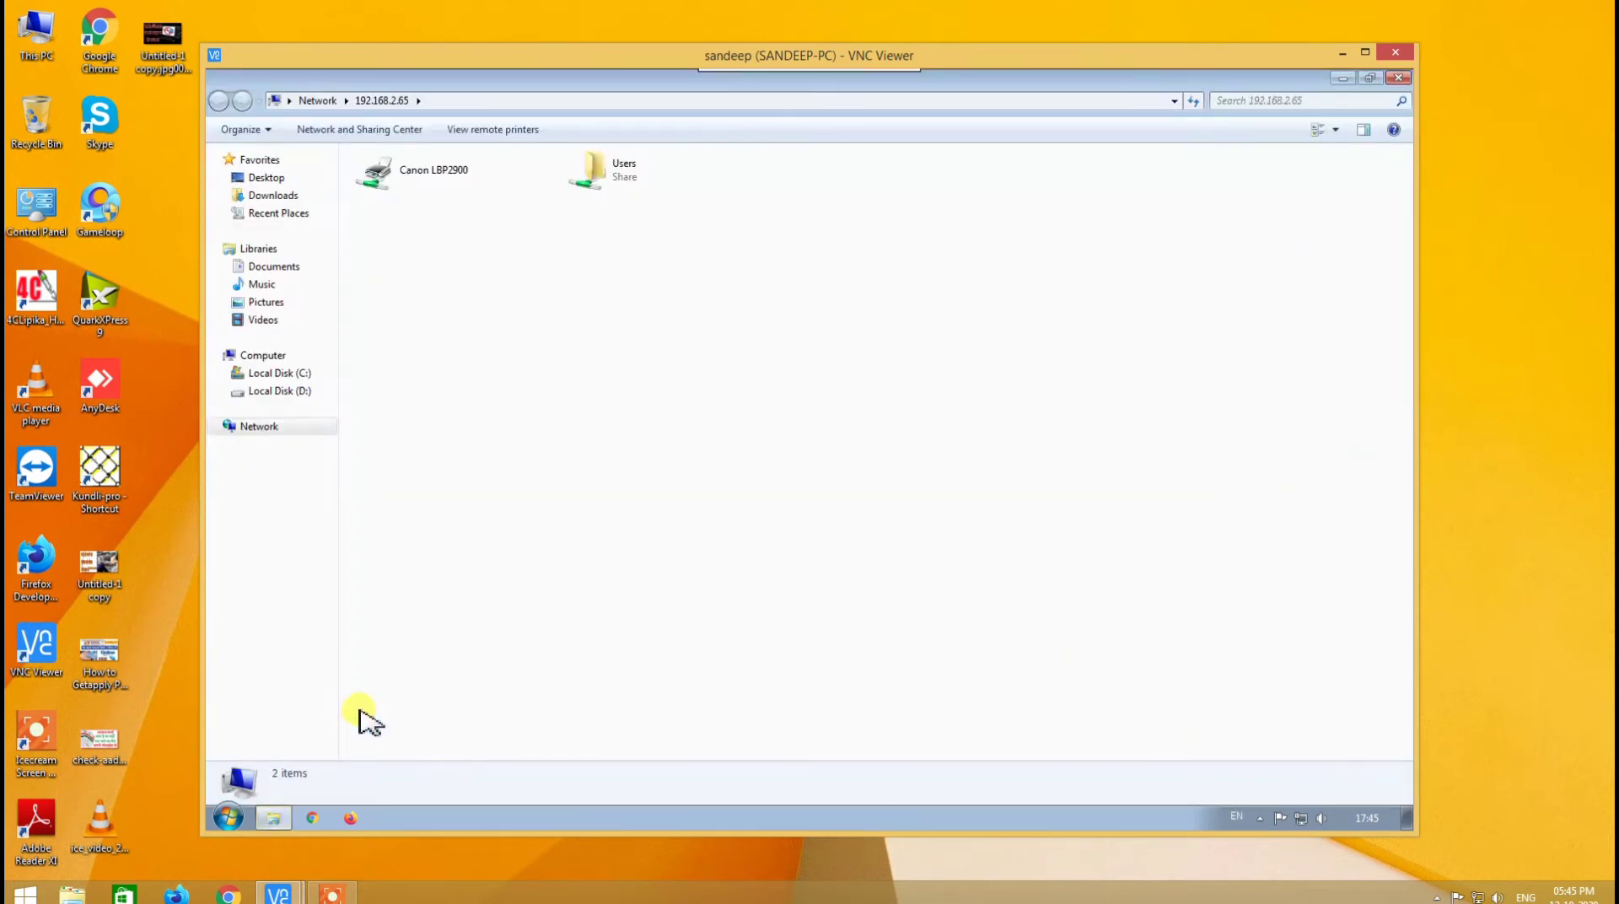
click(435, 177)
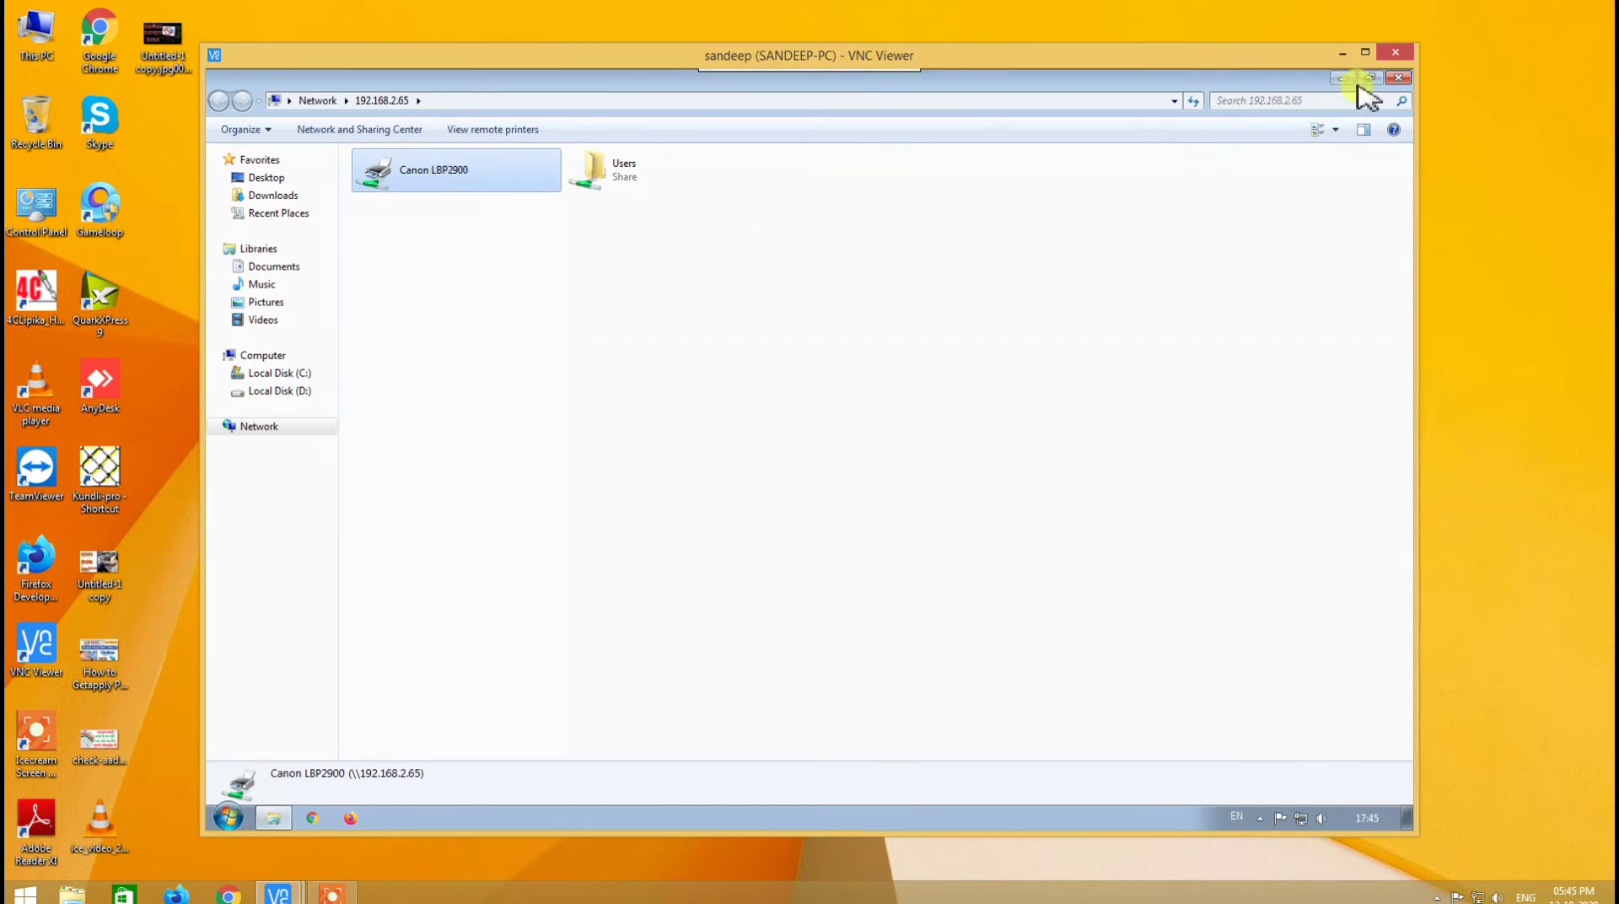
click(1397, 78)
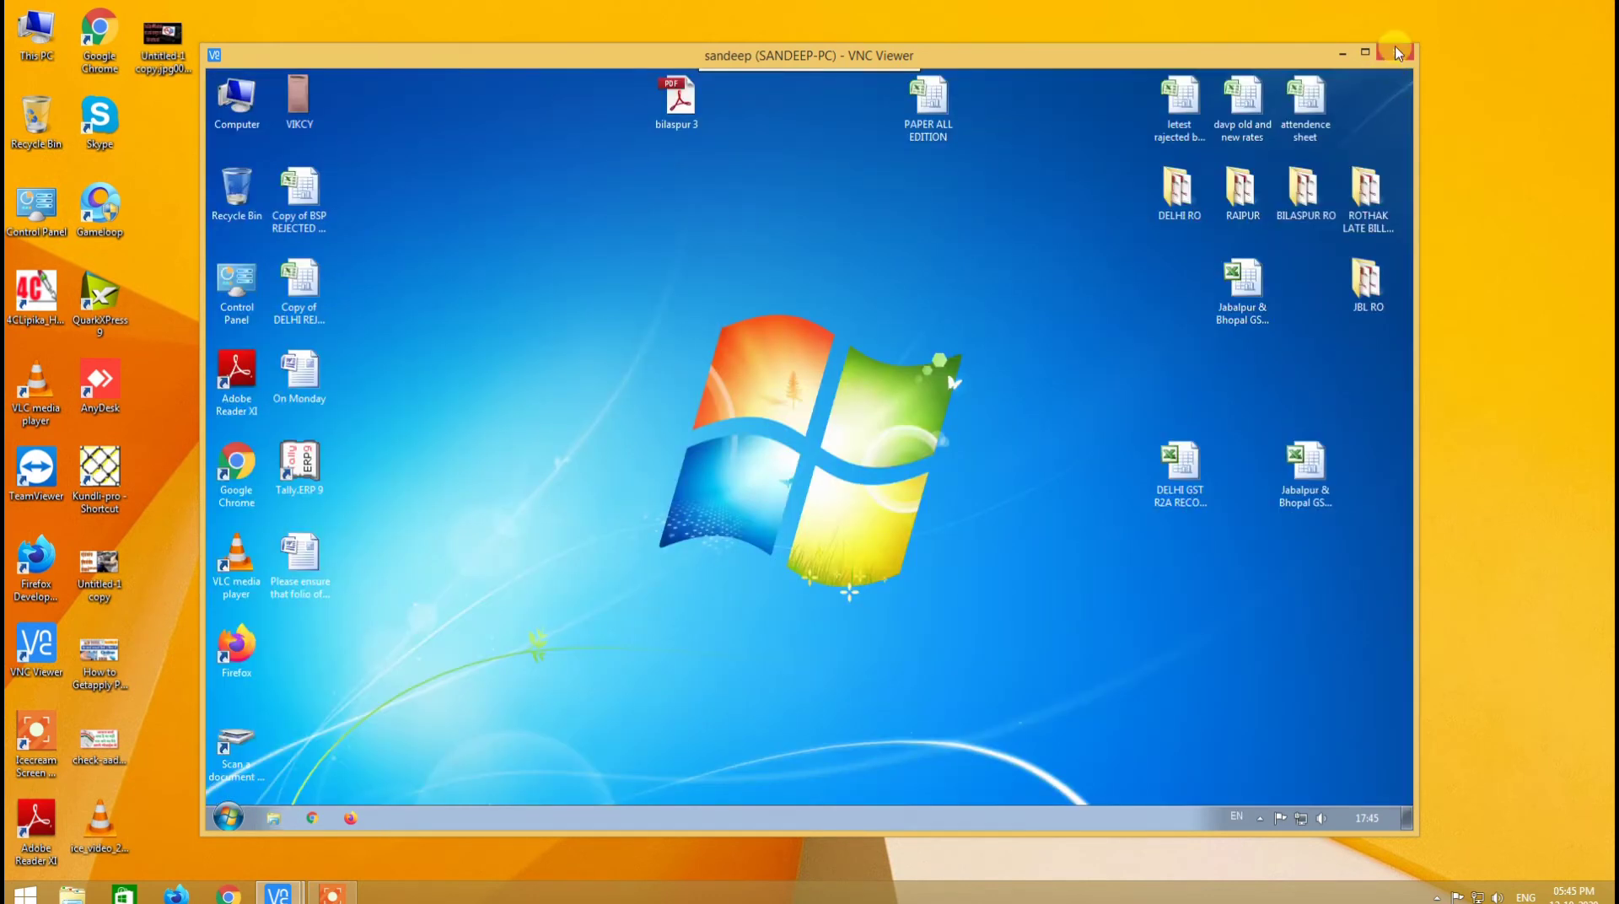
- Close the remote session and VNC Viewer, and refresh the local desktop
click(1397, 55)
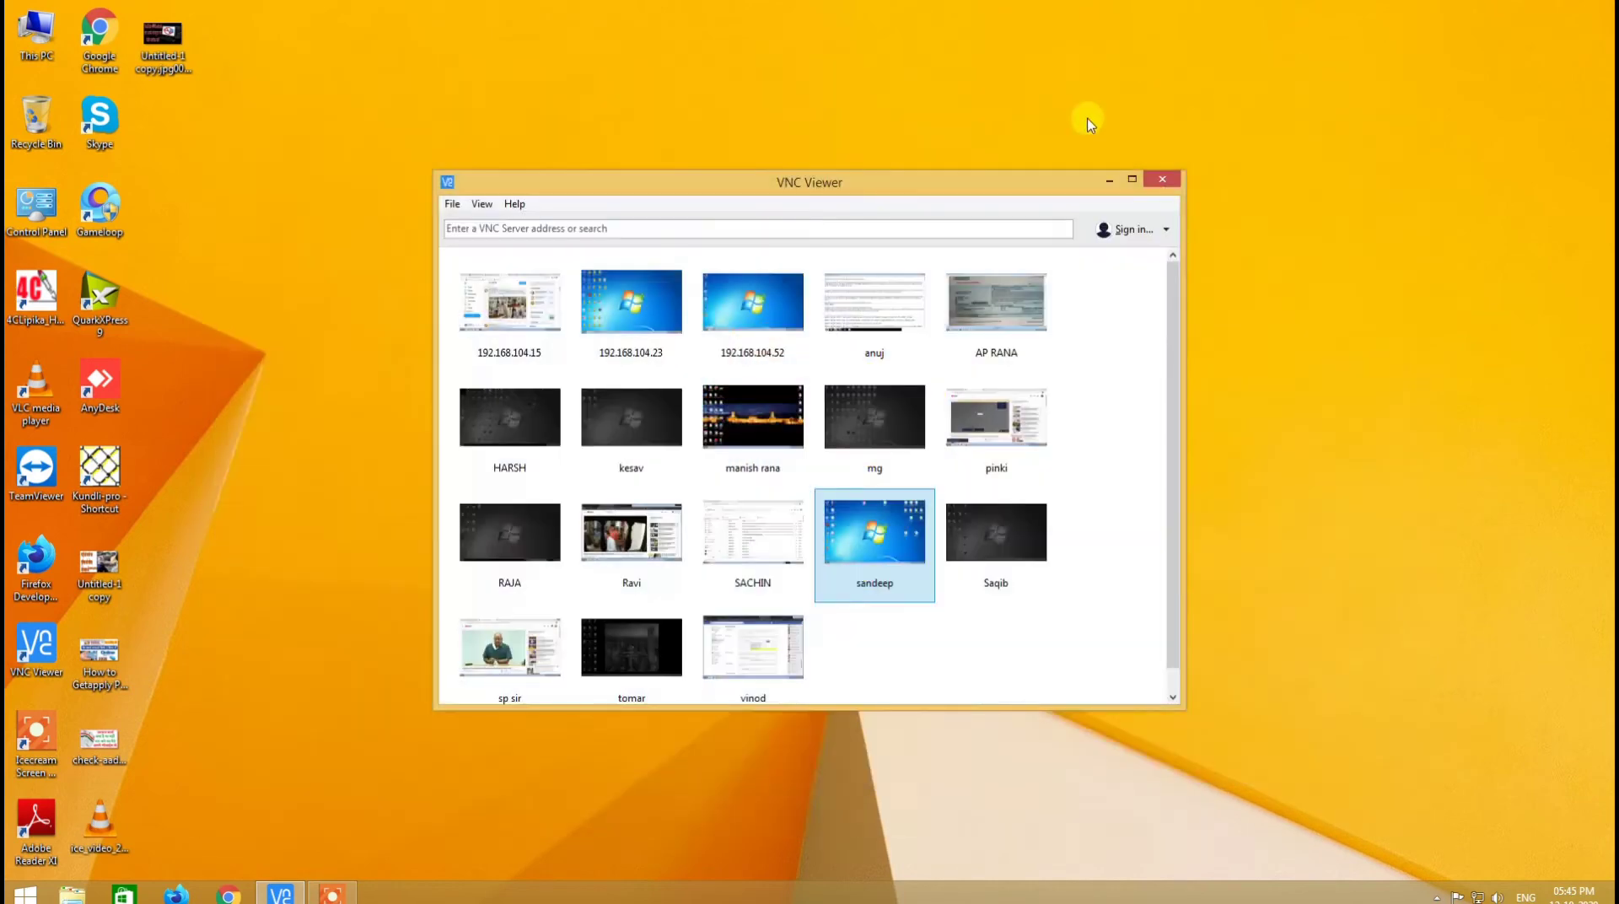
click(1174, 184)
right_click(625, 220)
click(701, 270)
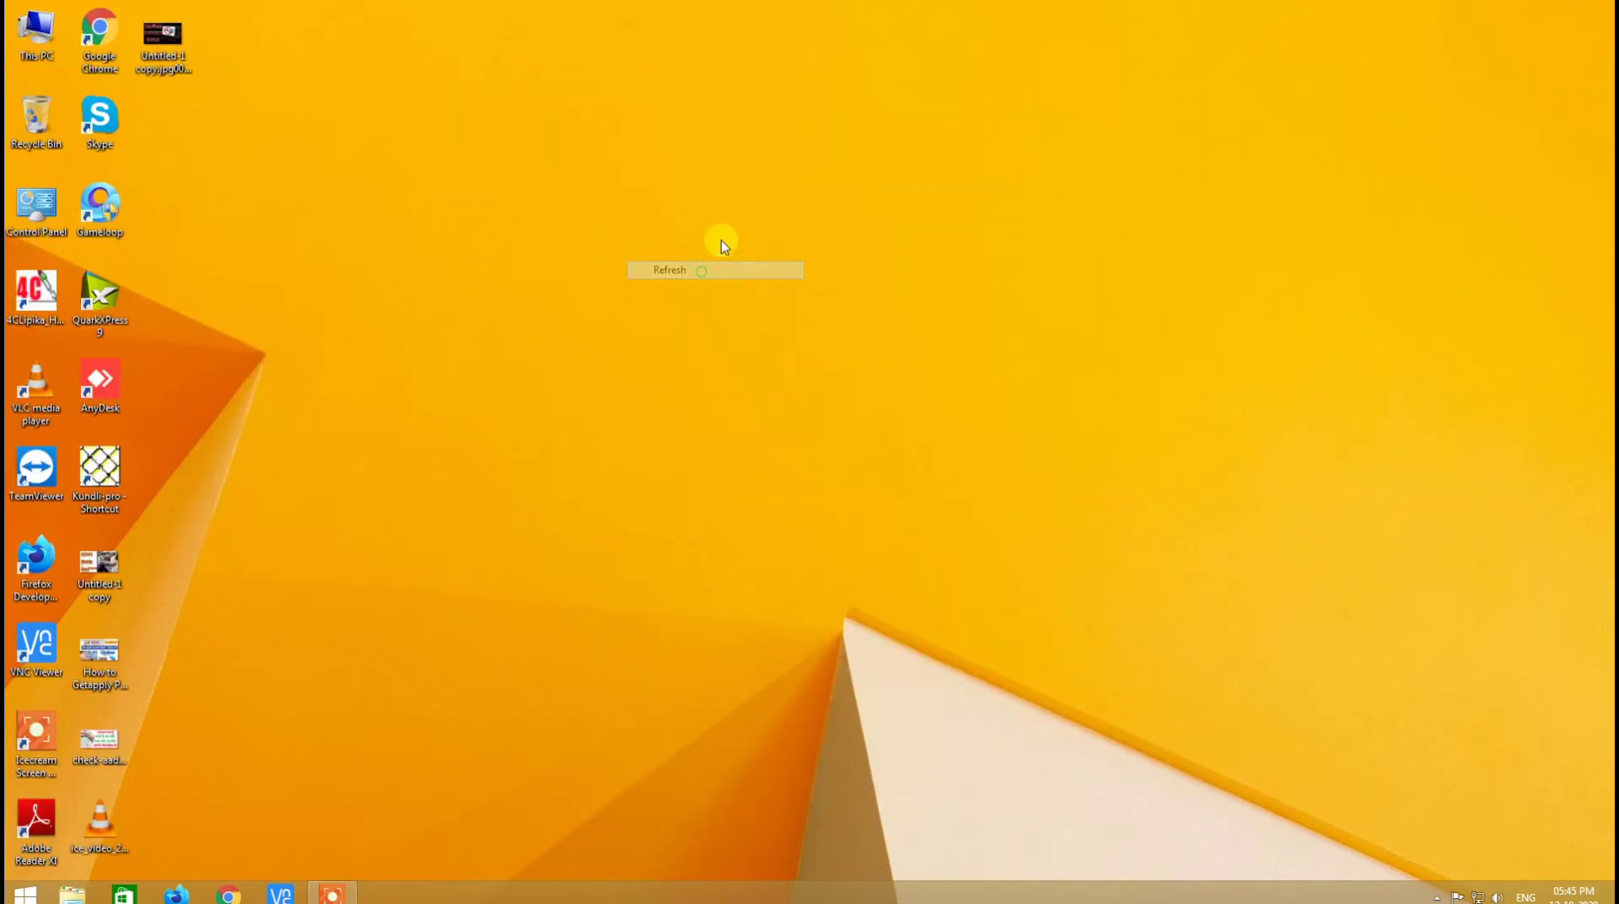
- Open Local Disk (F:), look through the contents of the soft folder, and return to the drive's root
double_click(34, 33)
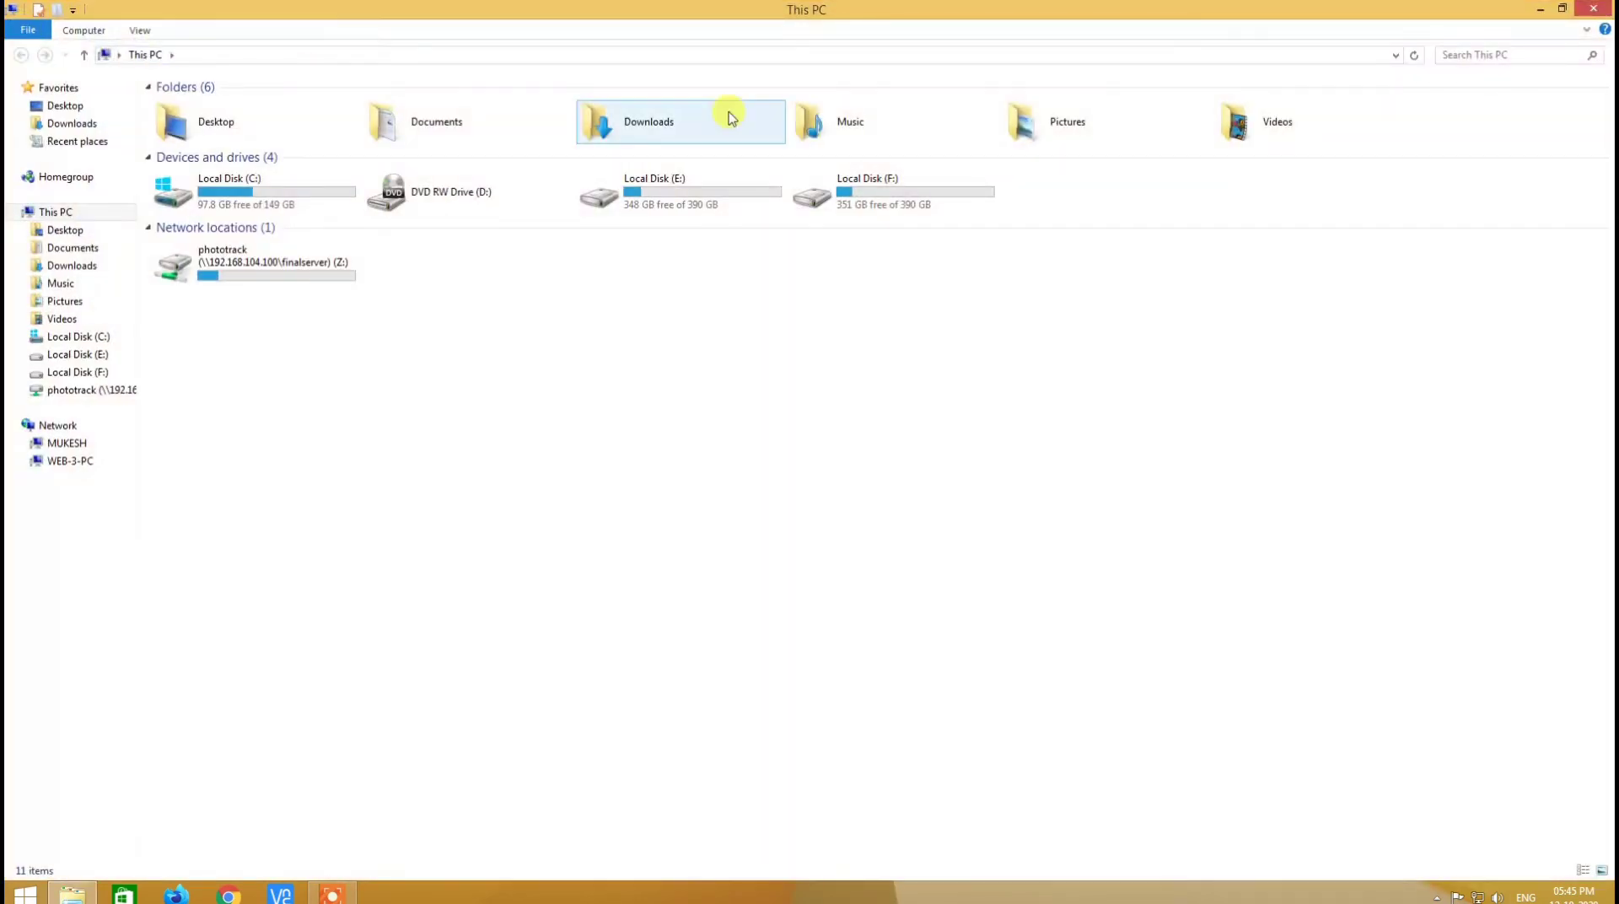
double_click(859, 195)
click(321, 135)
double_click(391, 128)
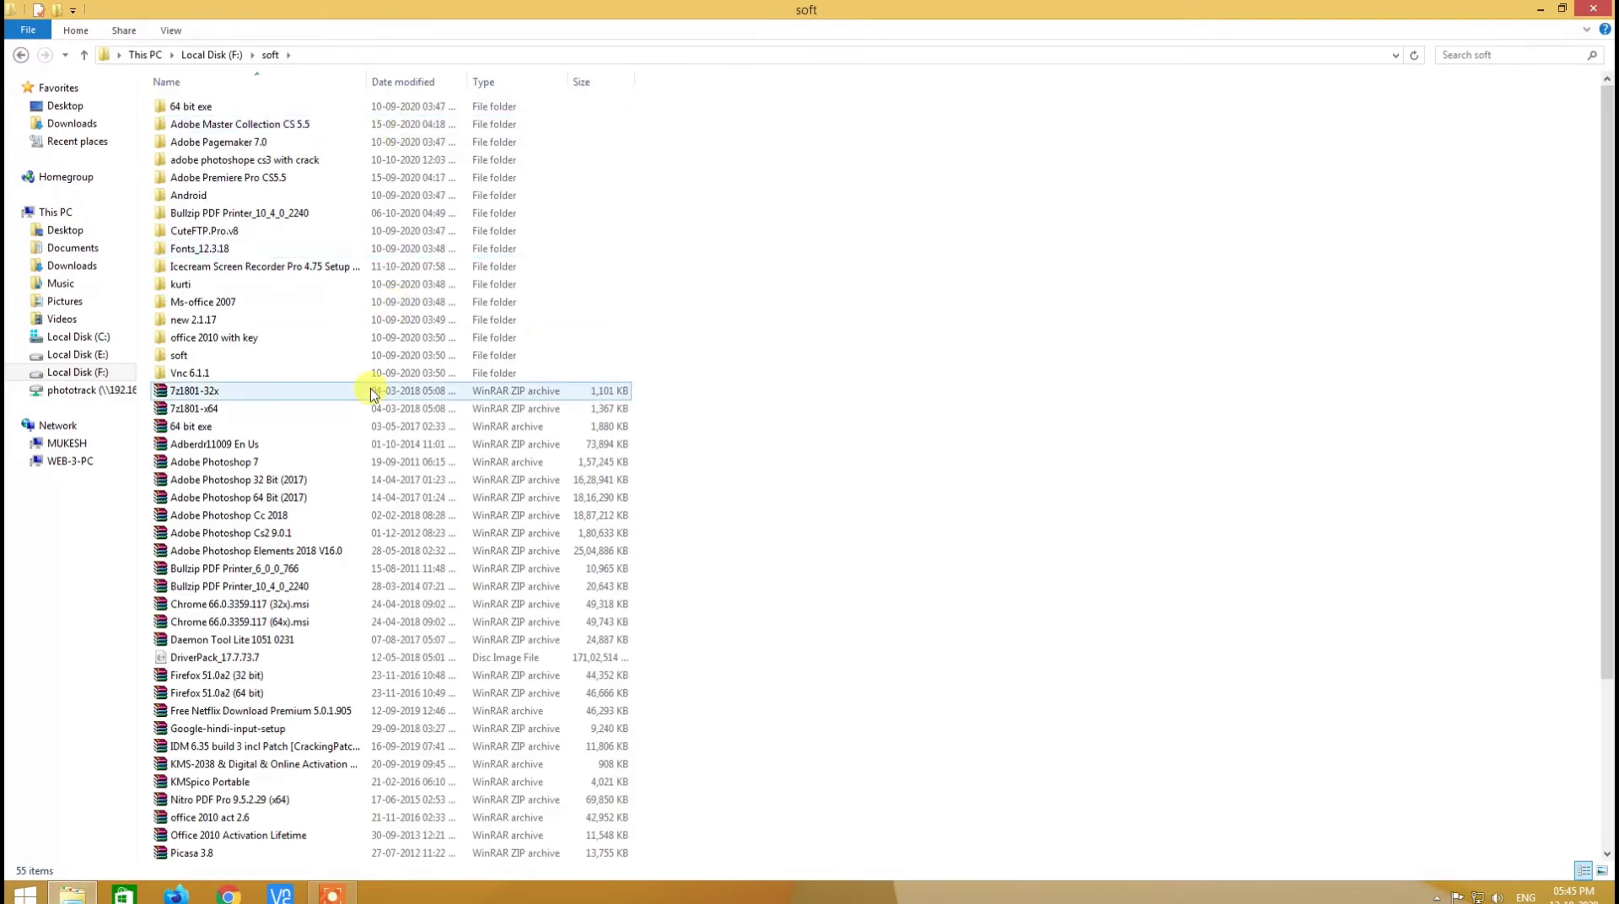
scroll(401, 371, down, 4)
scroll(405, 379, up, 4)
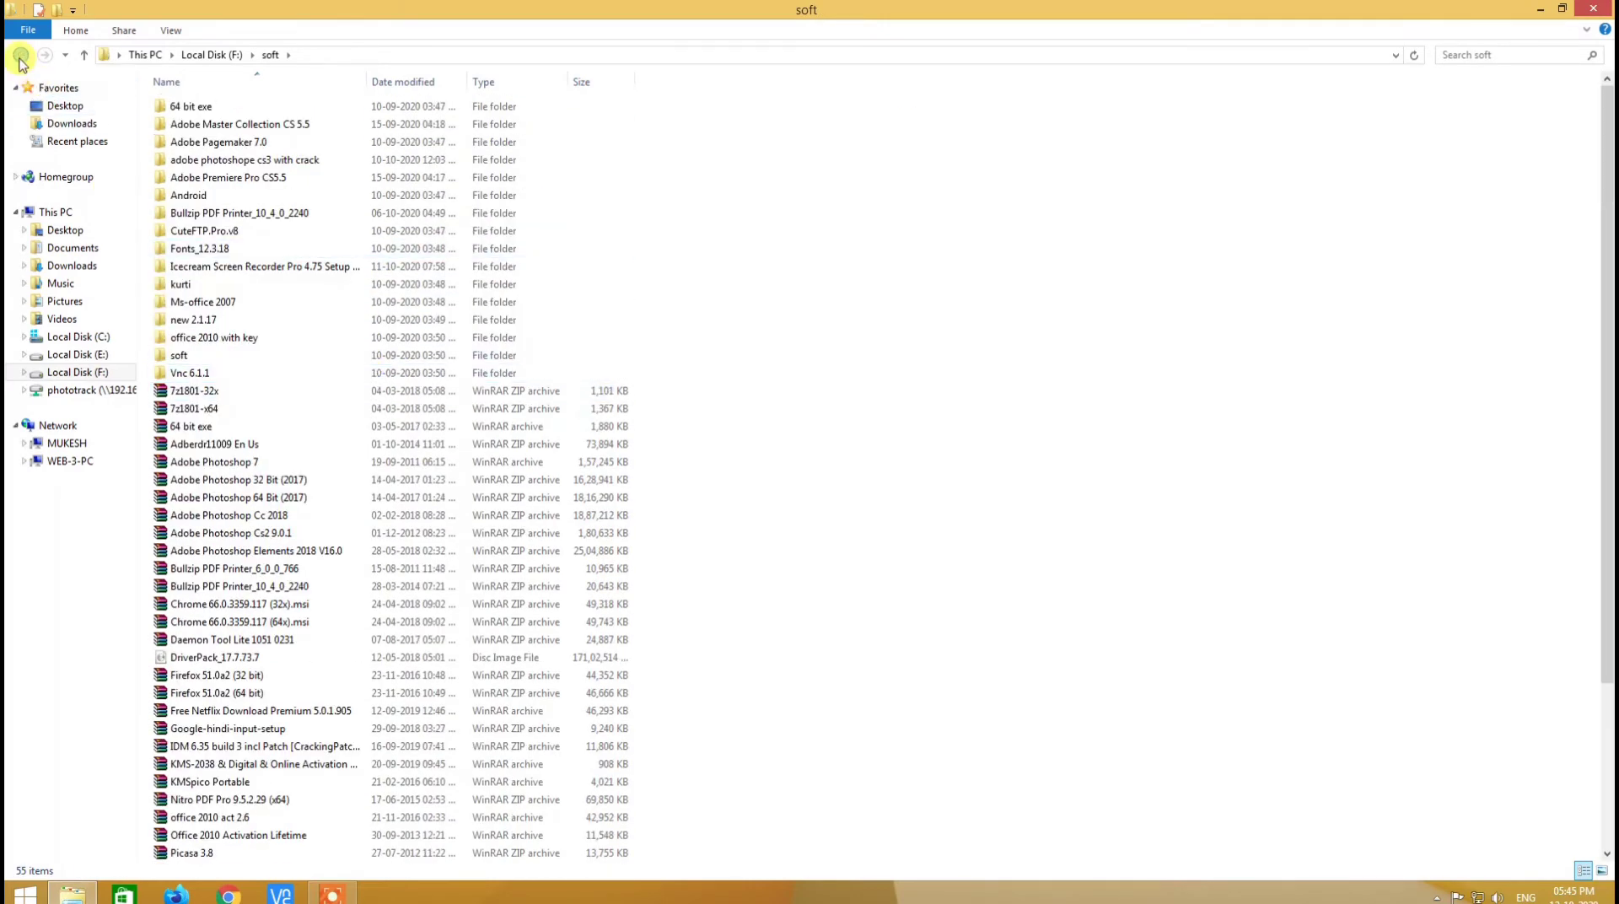
click(20, 55)
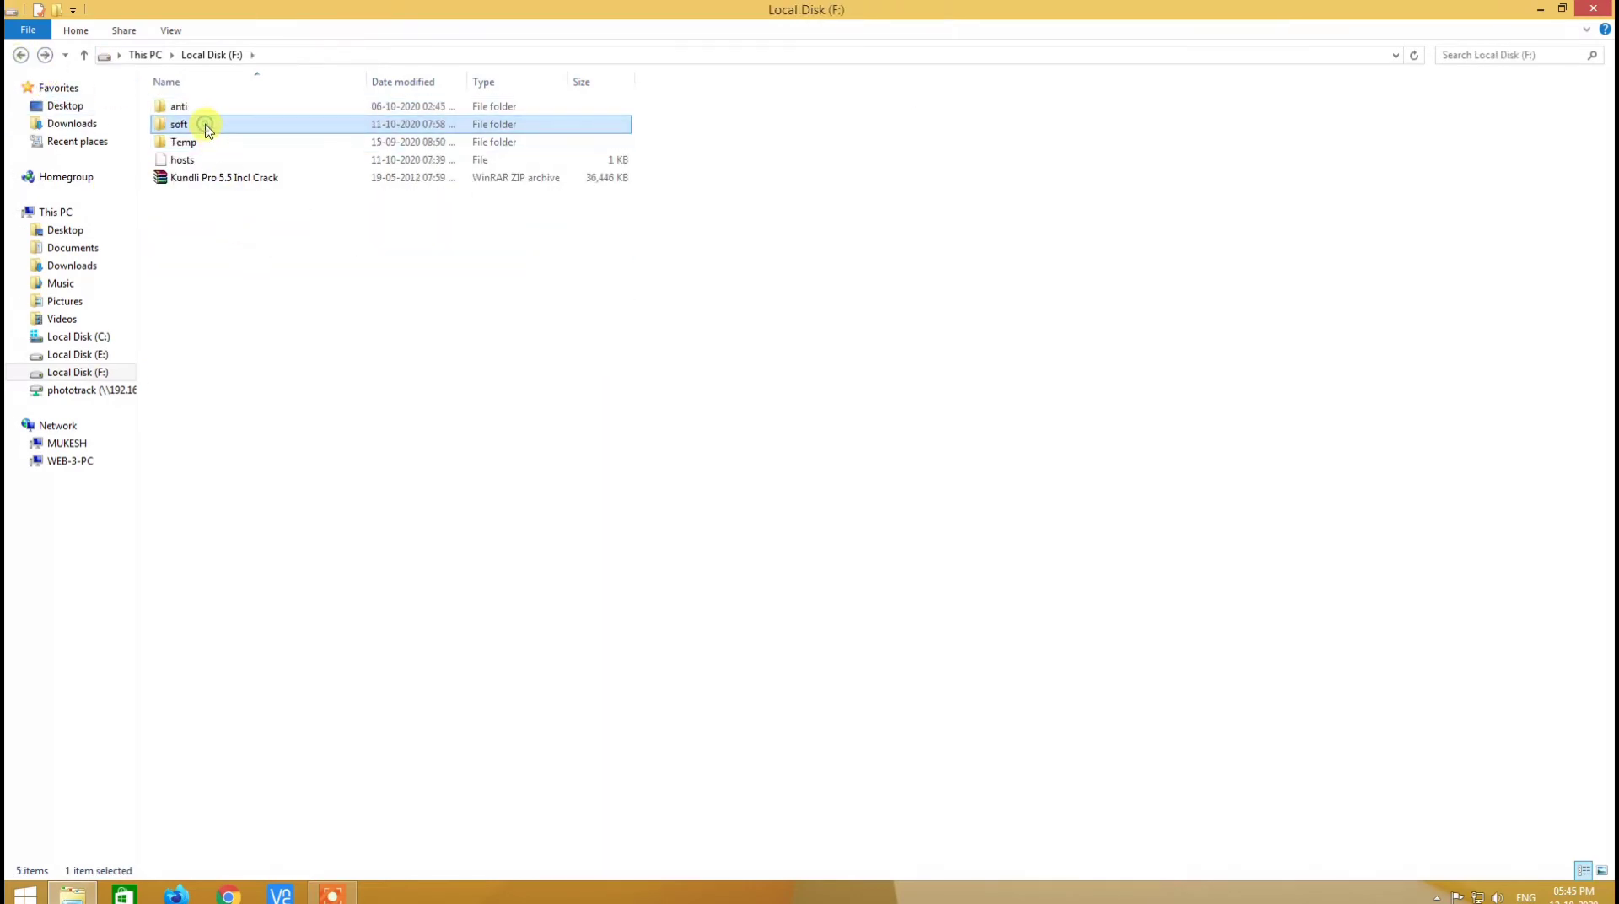
- Enable sharing for the soft folder in its Advanced Sharing settings, using the share name soft
right_click(205, 125)
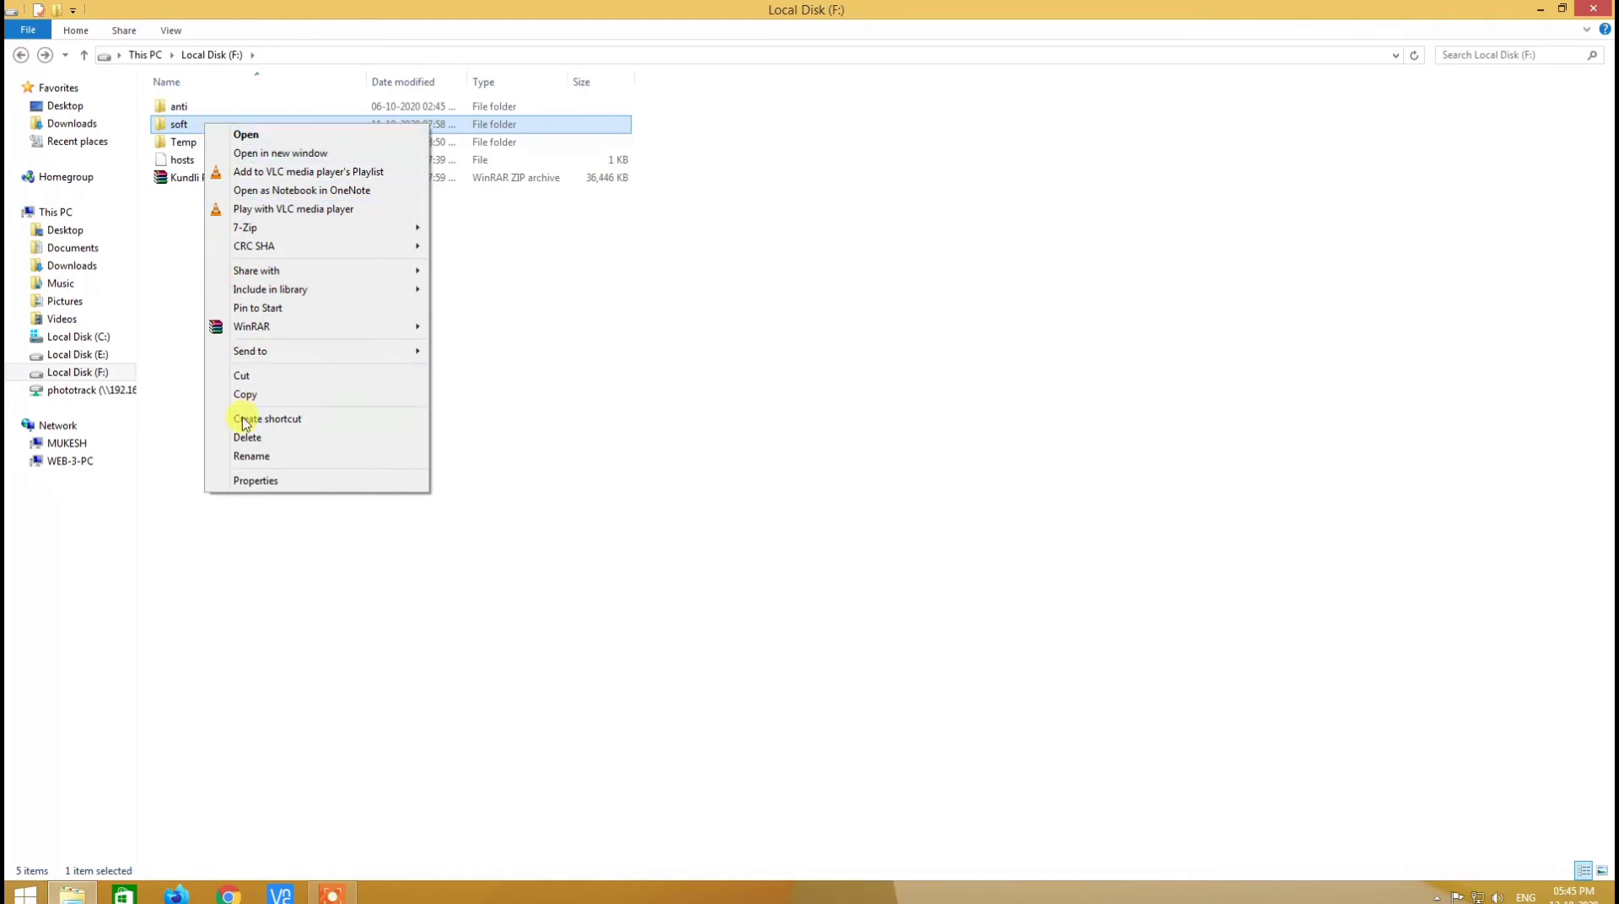
click(257, 481)
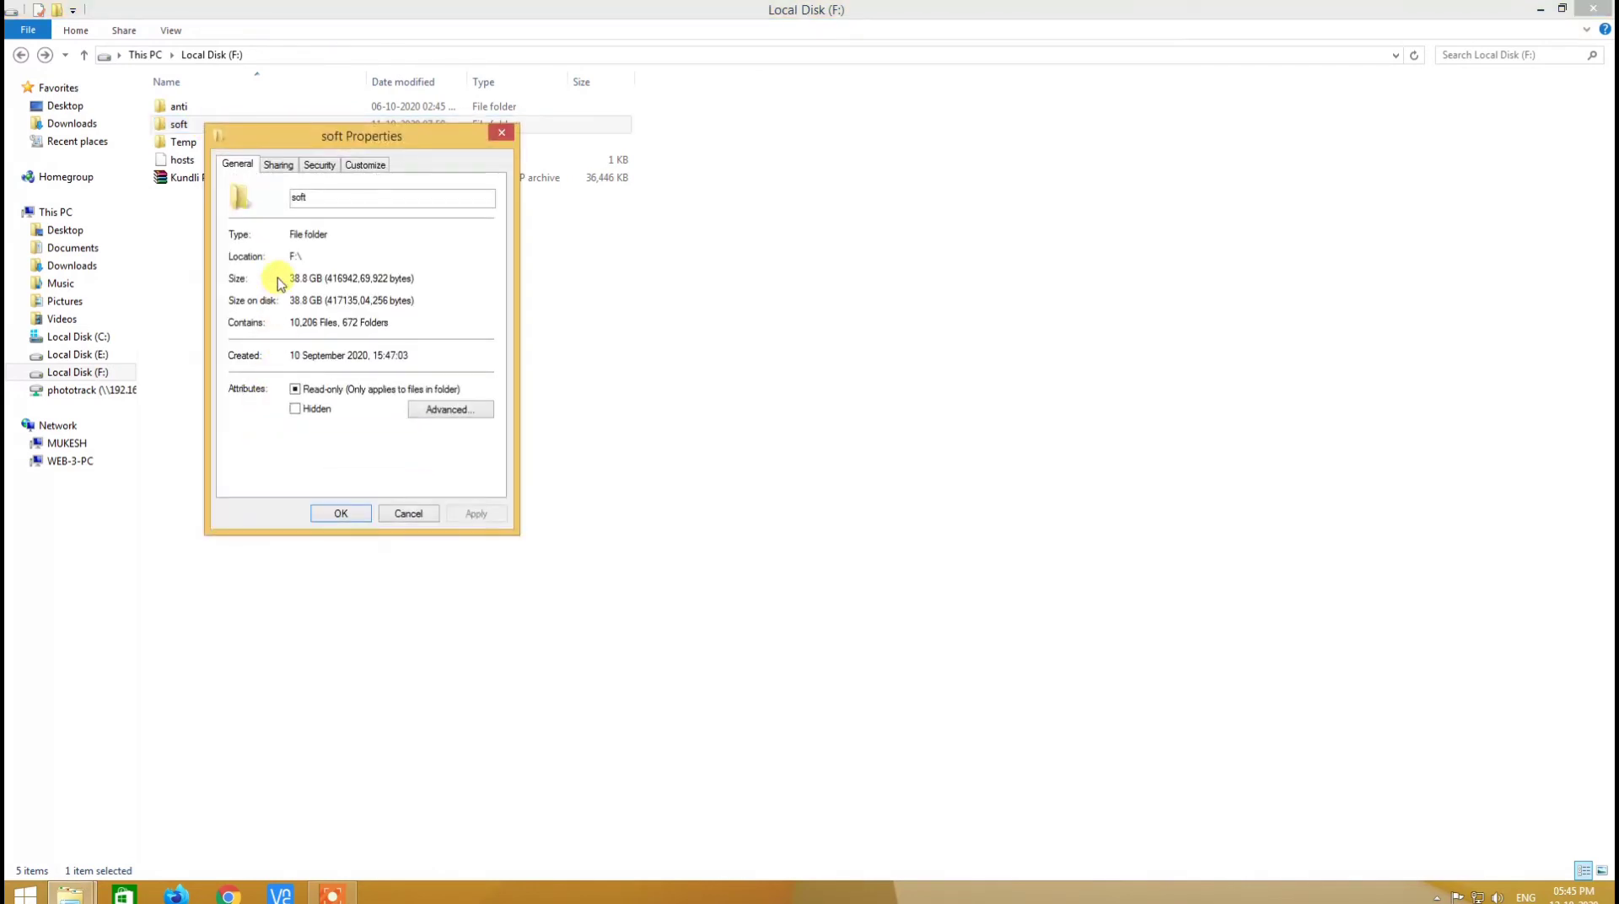
click(280, 165)
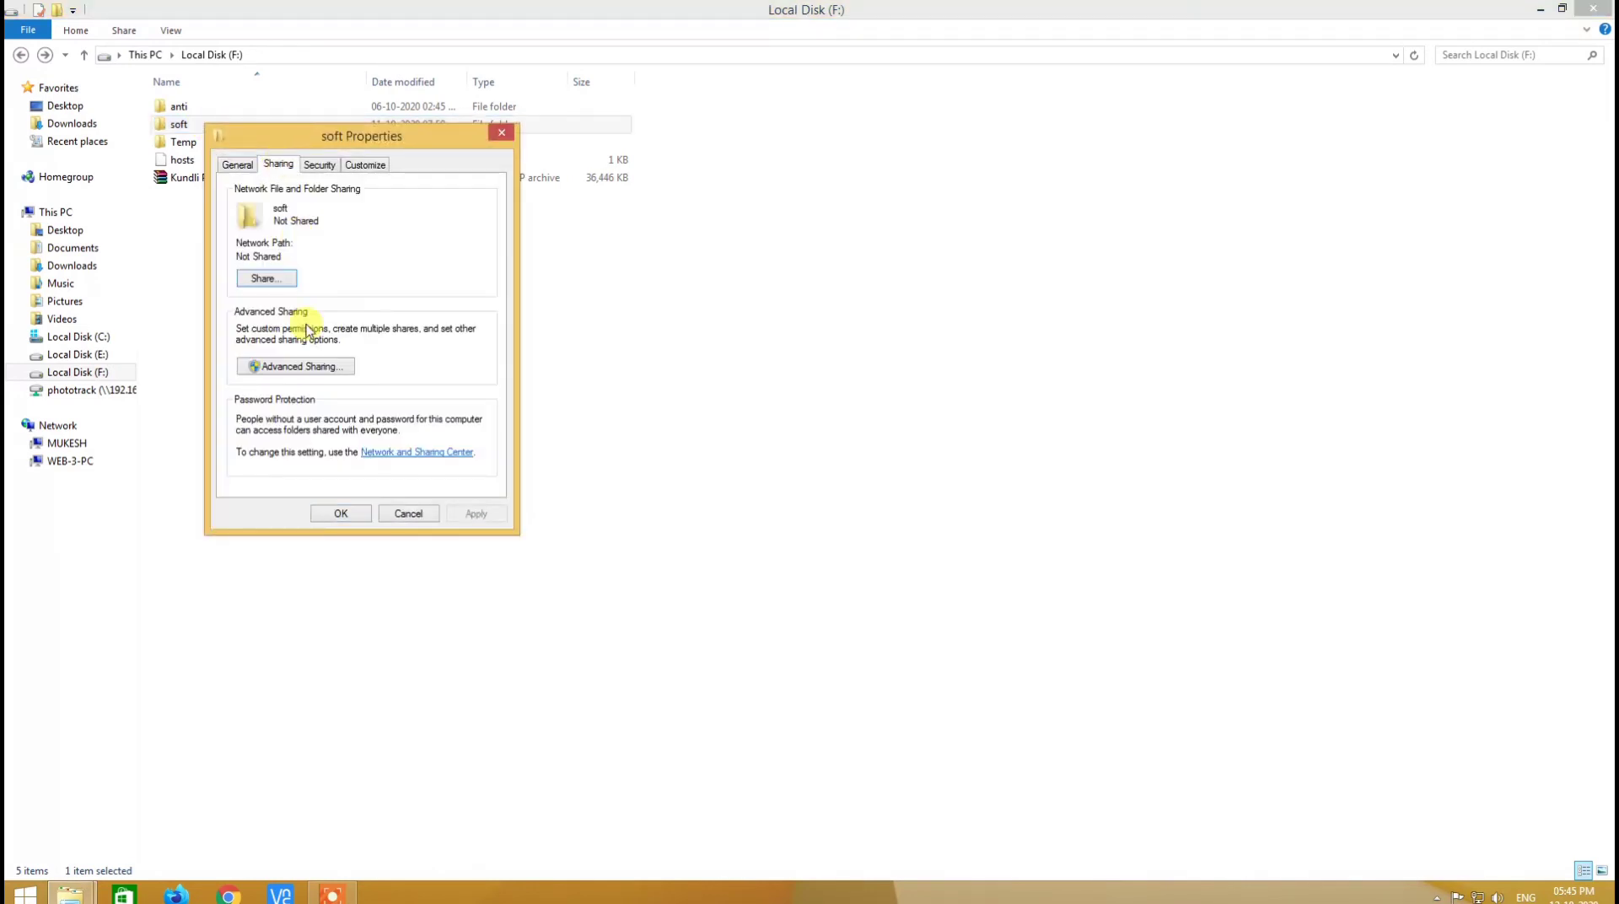
click(308, 368)
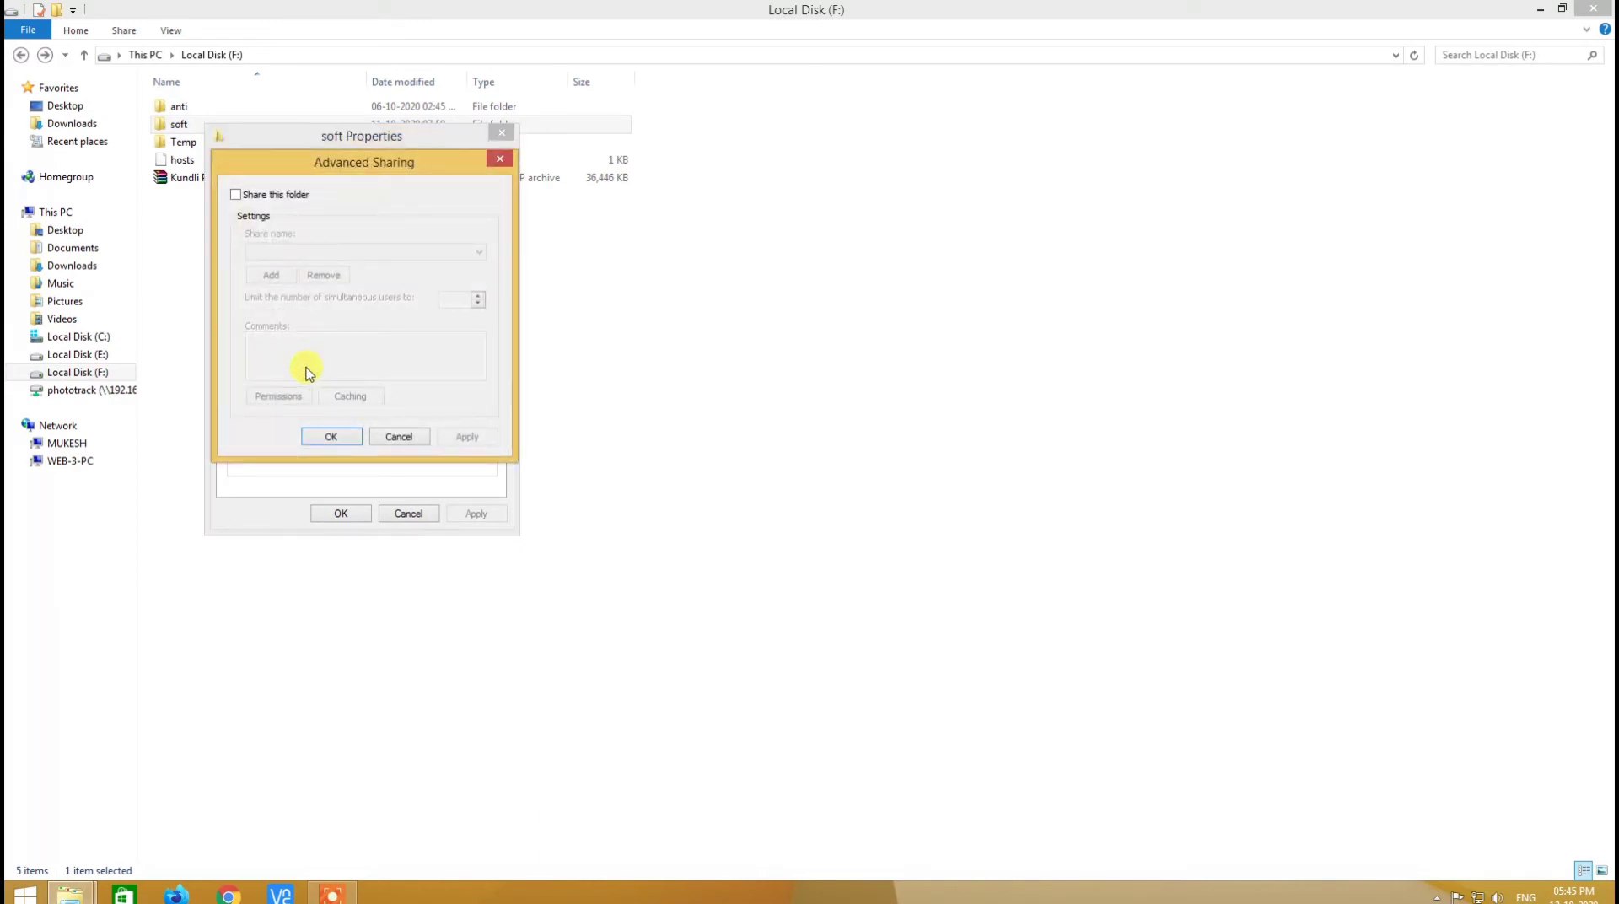
click(236, 195)
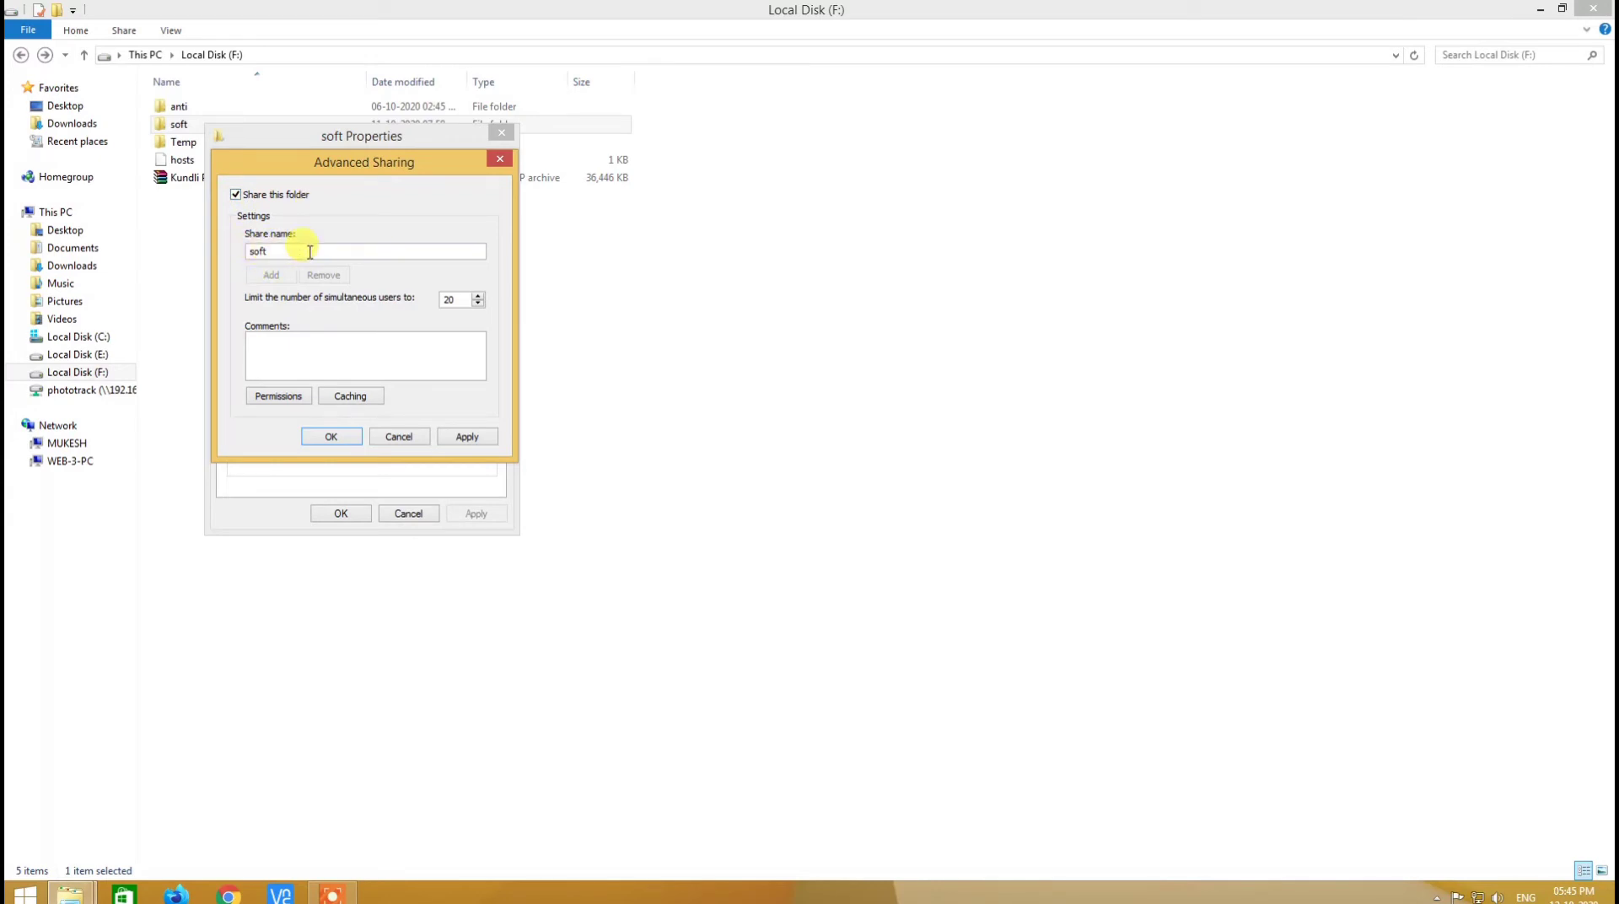
- Grant Everyone Full Control in the soft share's permissions and apply the change
click(291, 401)
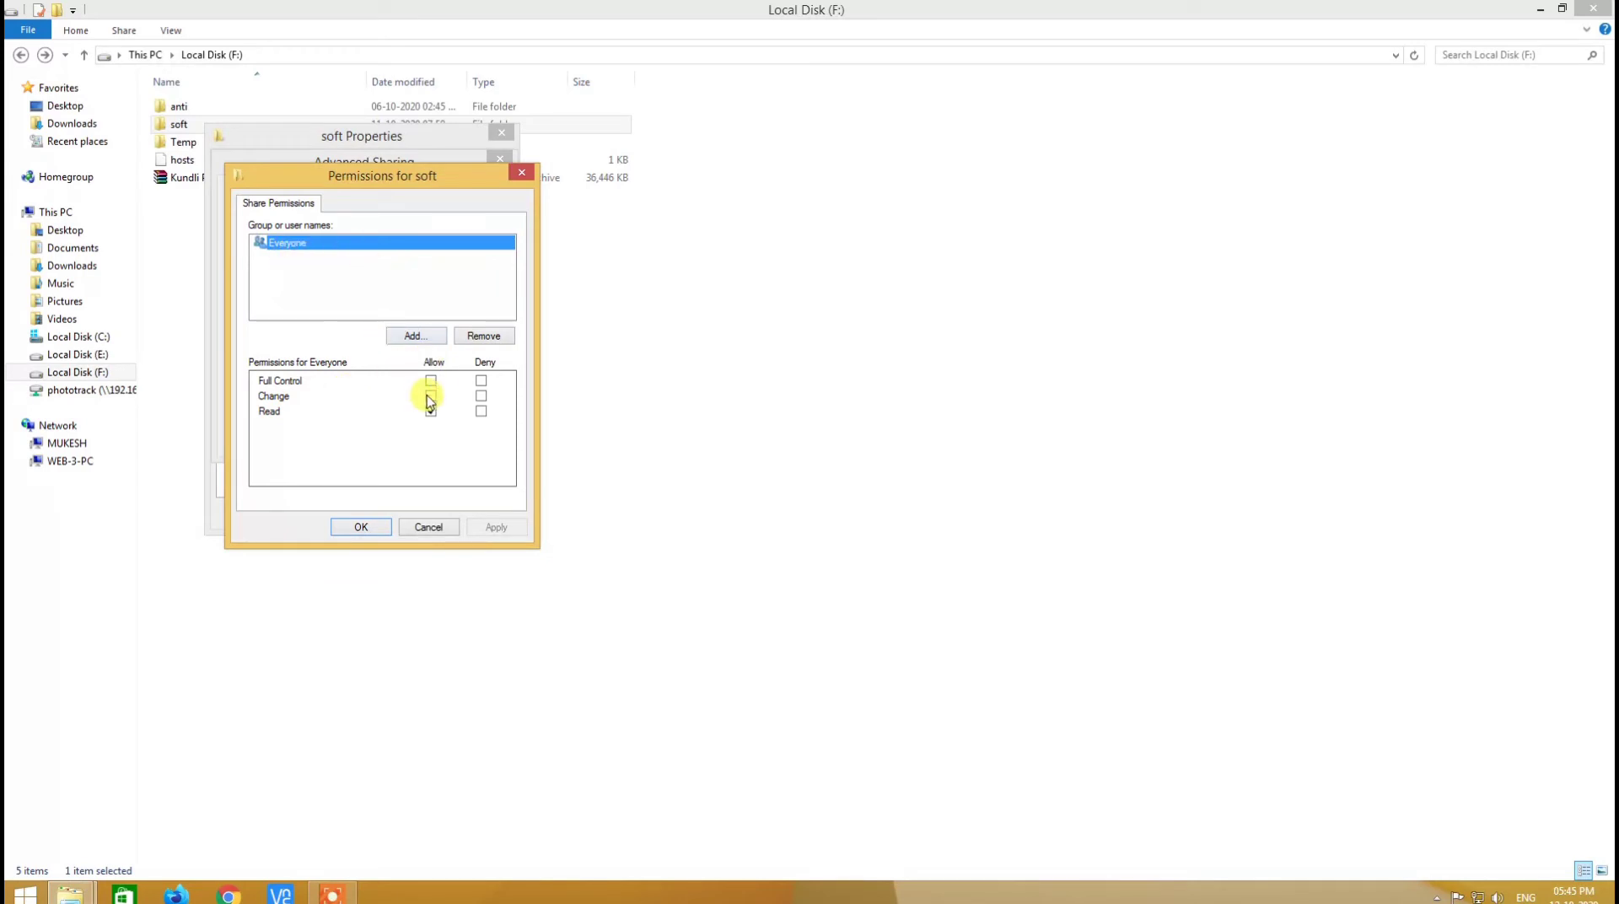
click(431, 381)
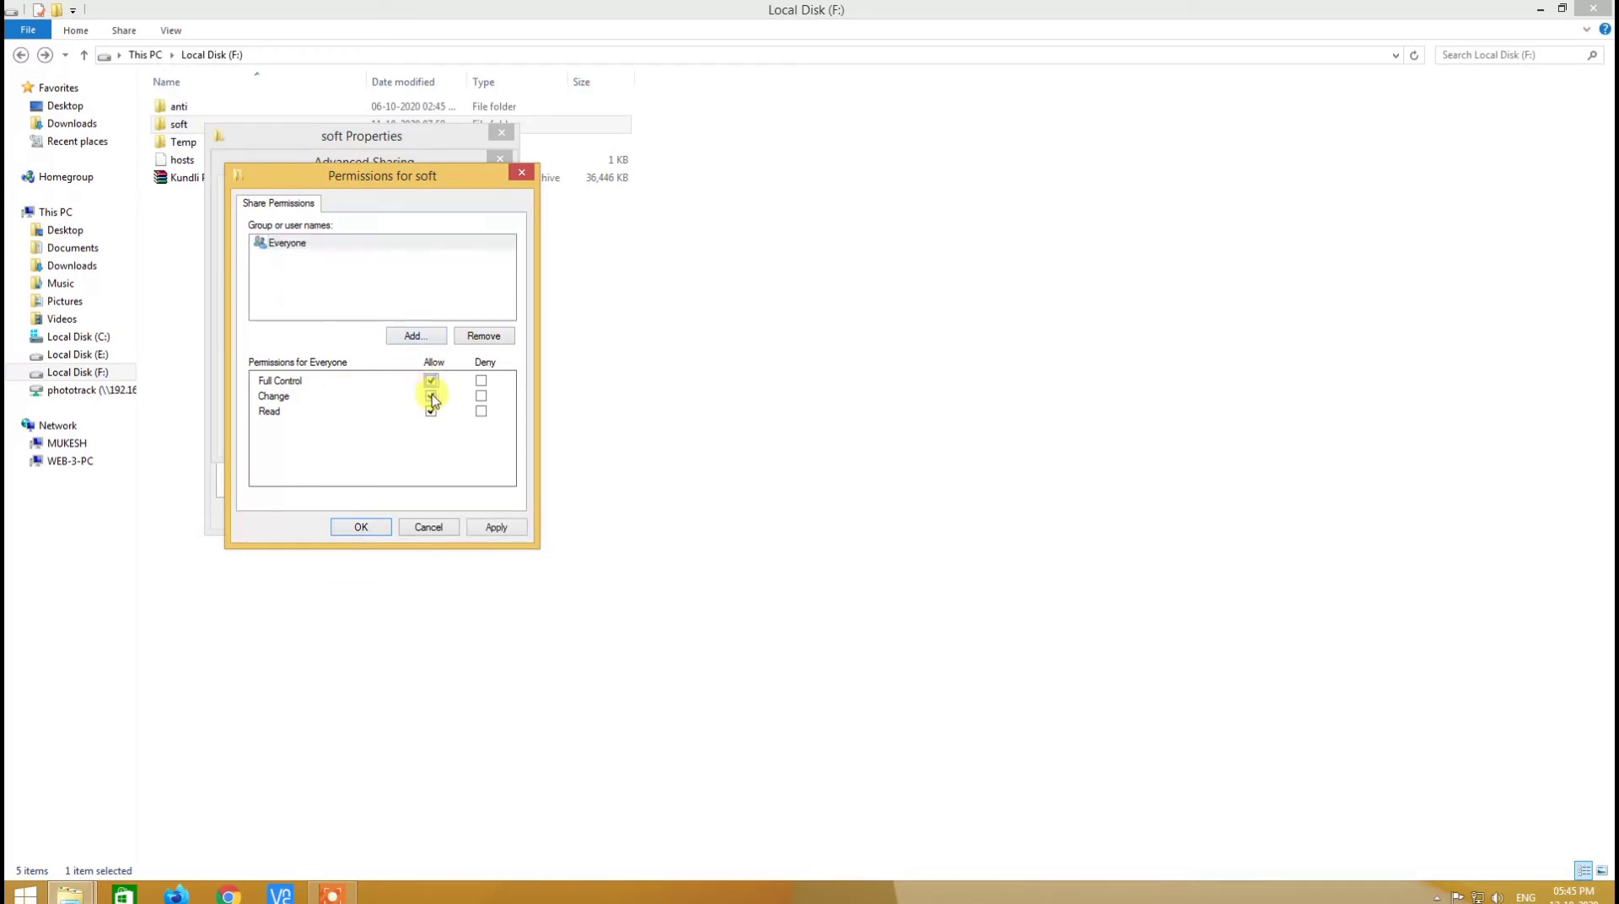
click(506, 531)
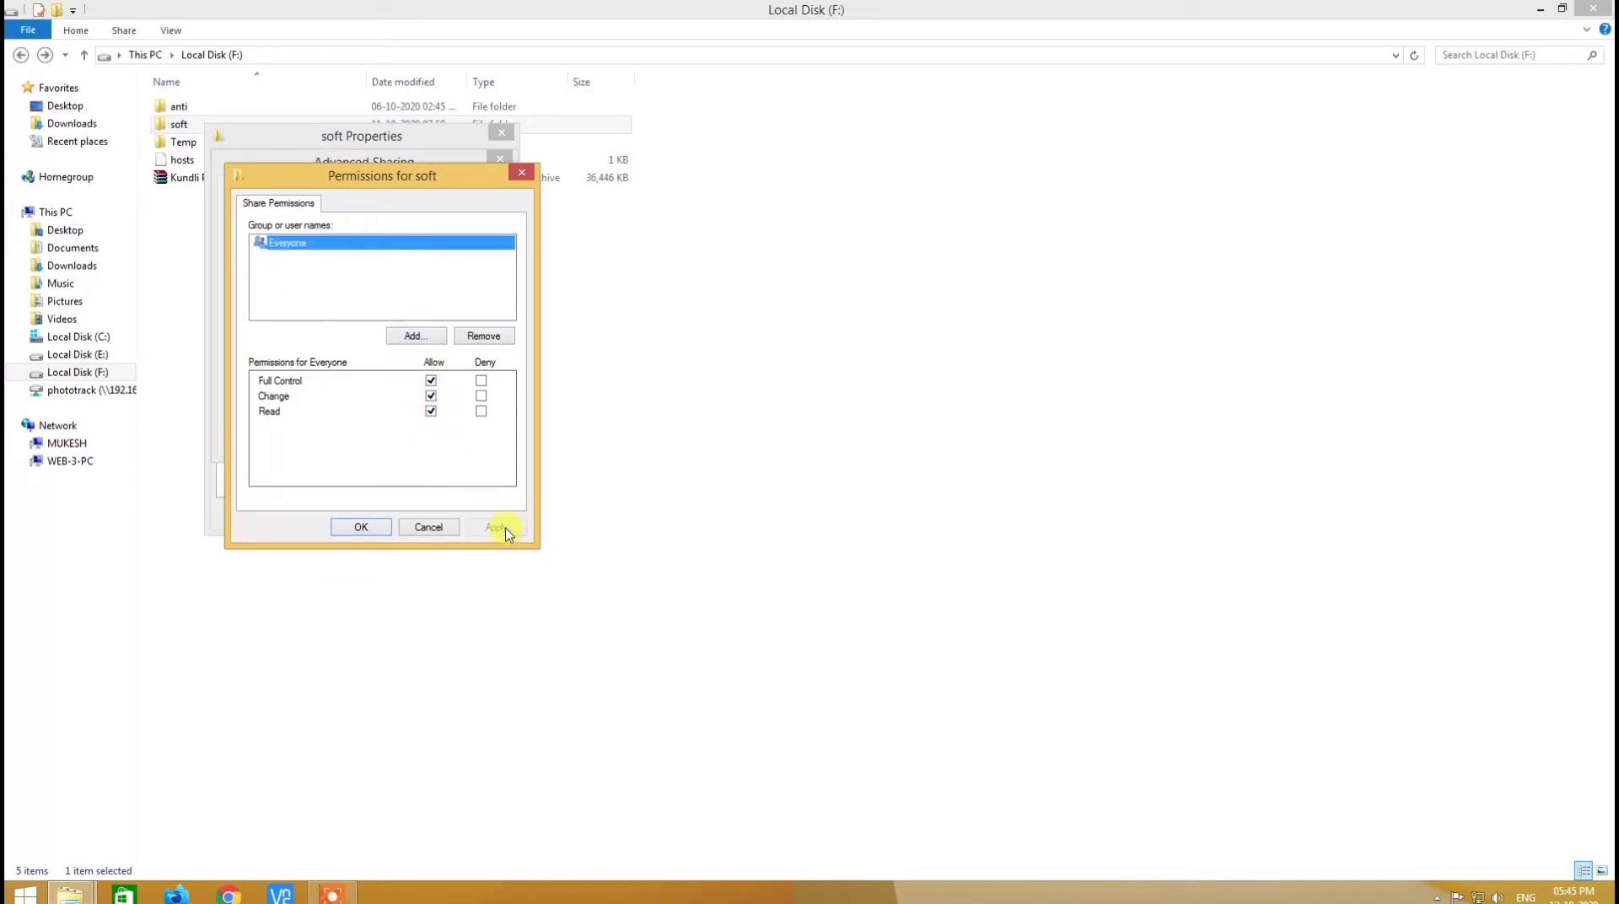
- Confirm the soft share's permissions and apply its Advanced Sharing settings
click(362, 528)
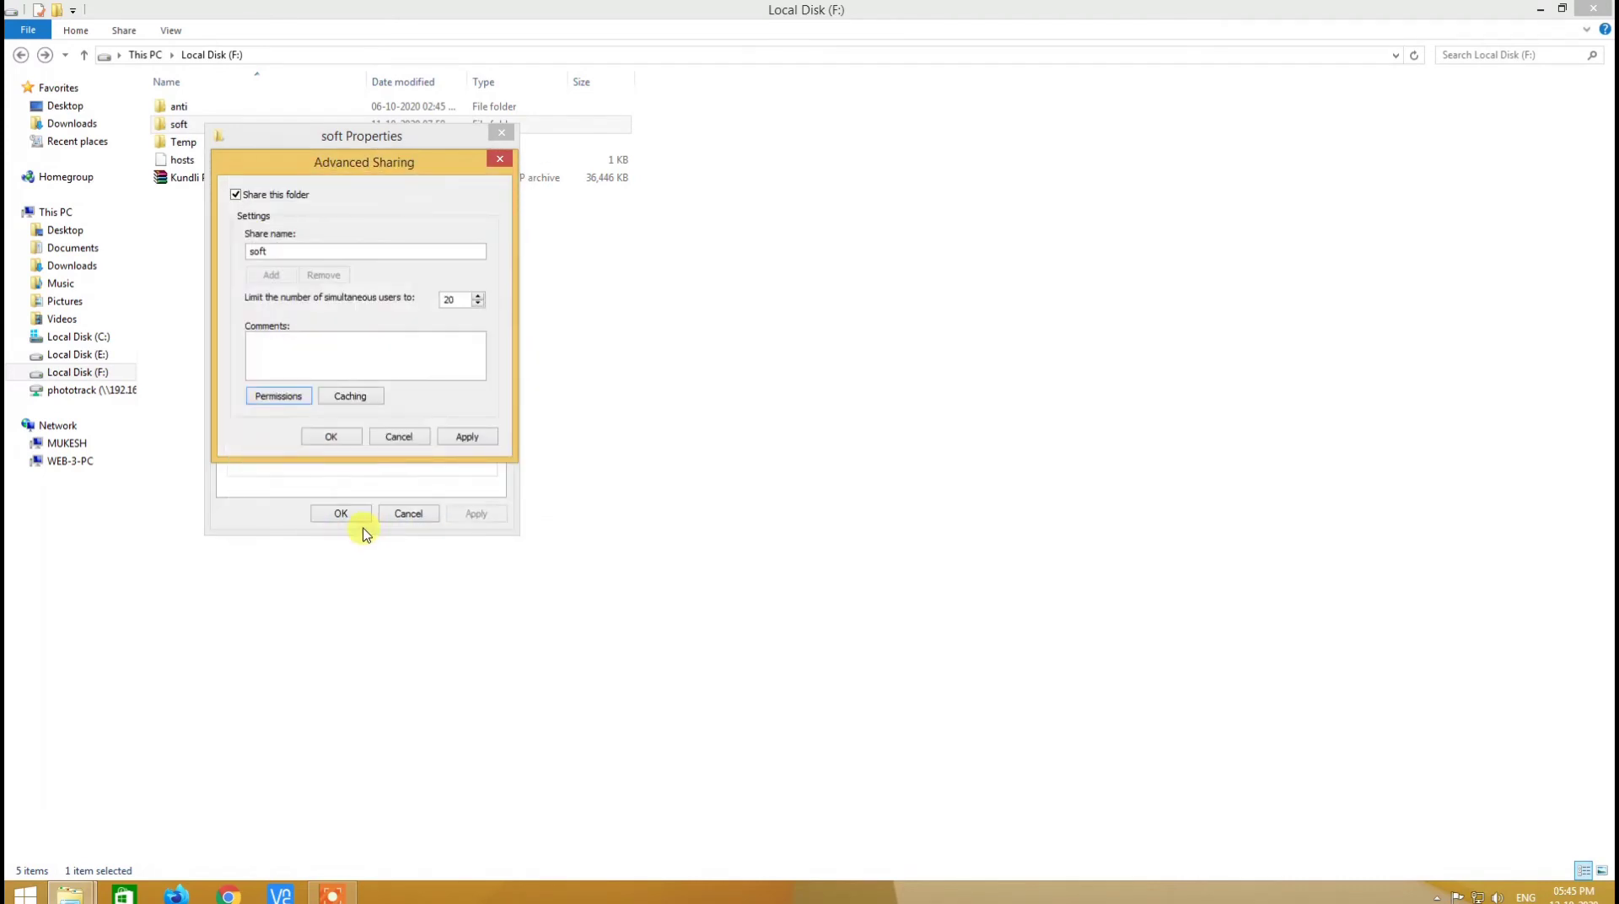
click(462, 440)
click(323, 438)
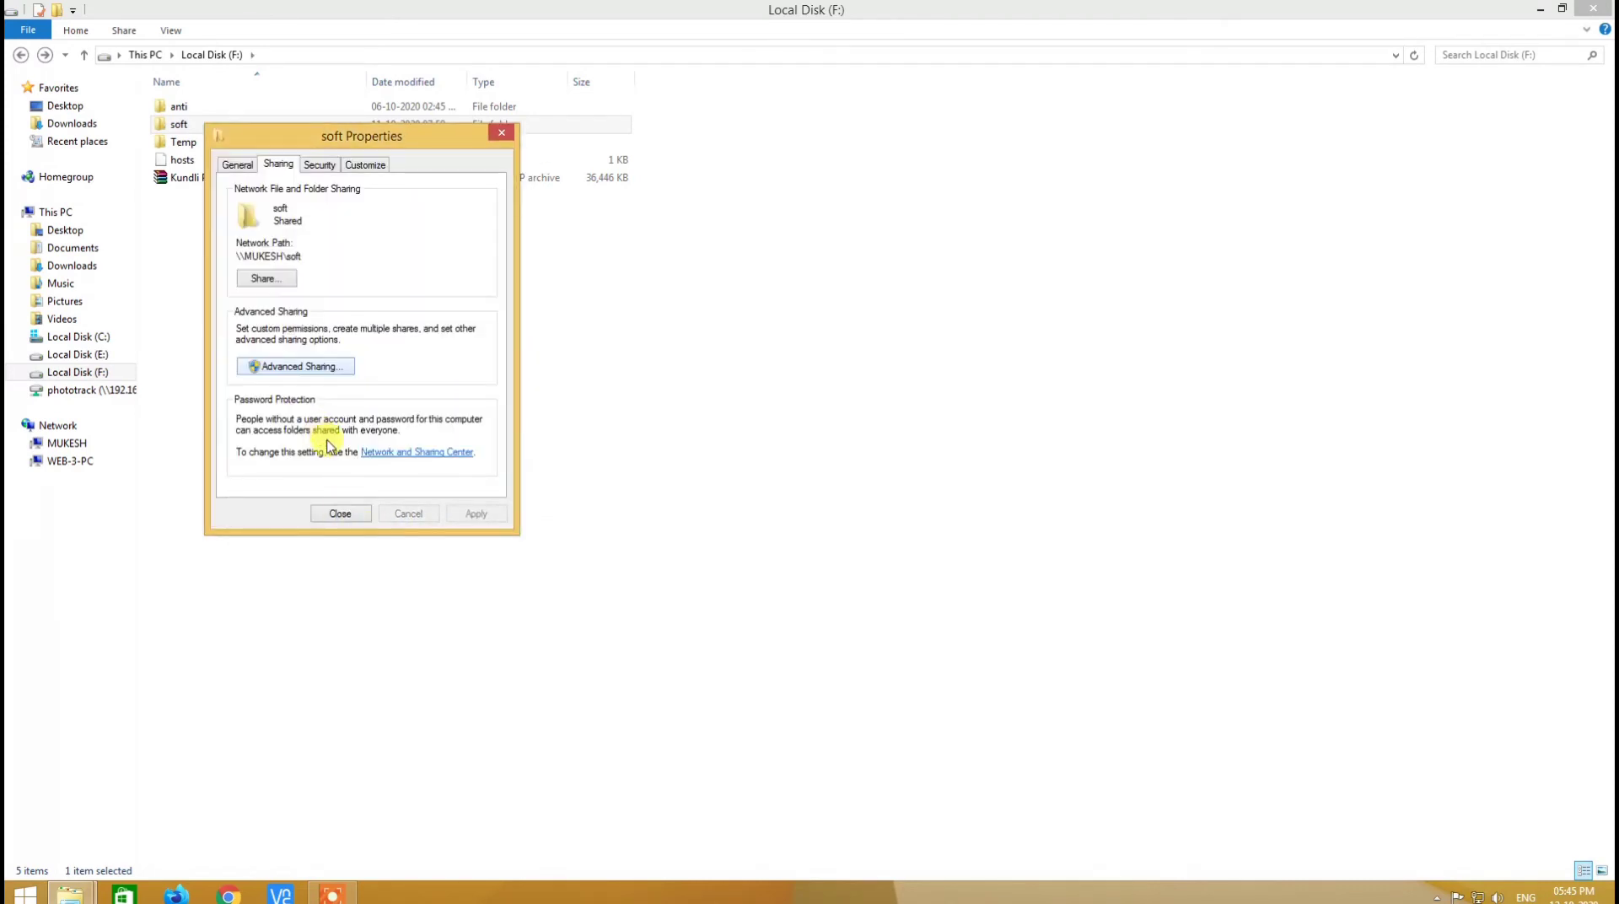
- Check Everyone's security permissions on the soft folder and close the folder's properties
click(318, 168)
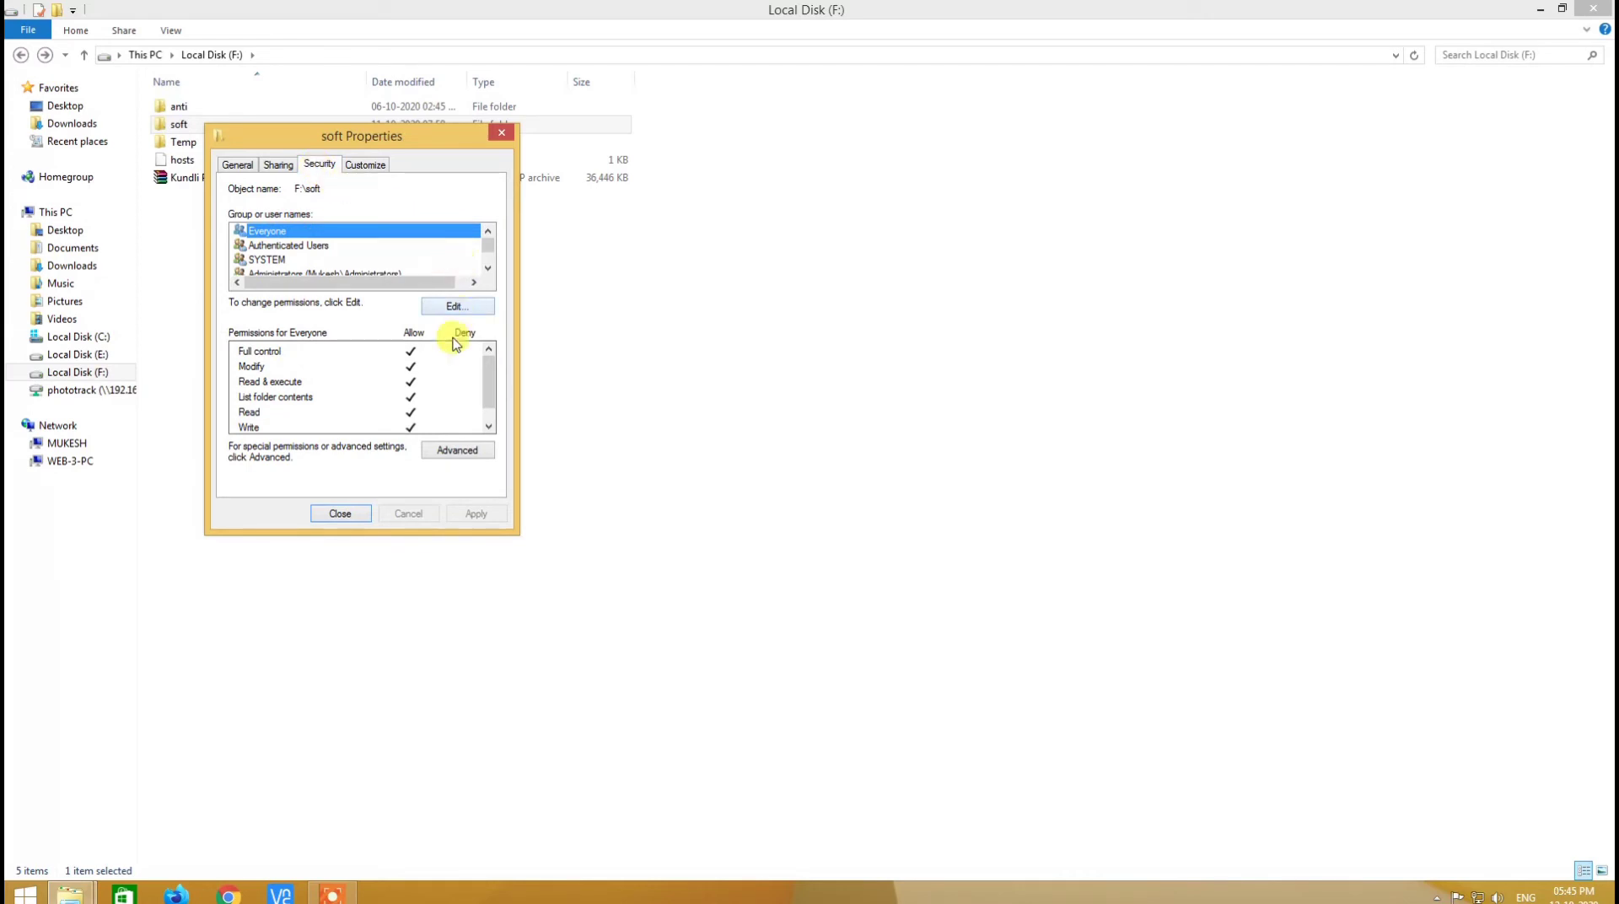
click(457, 306)
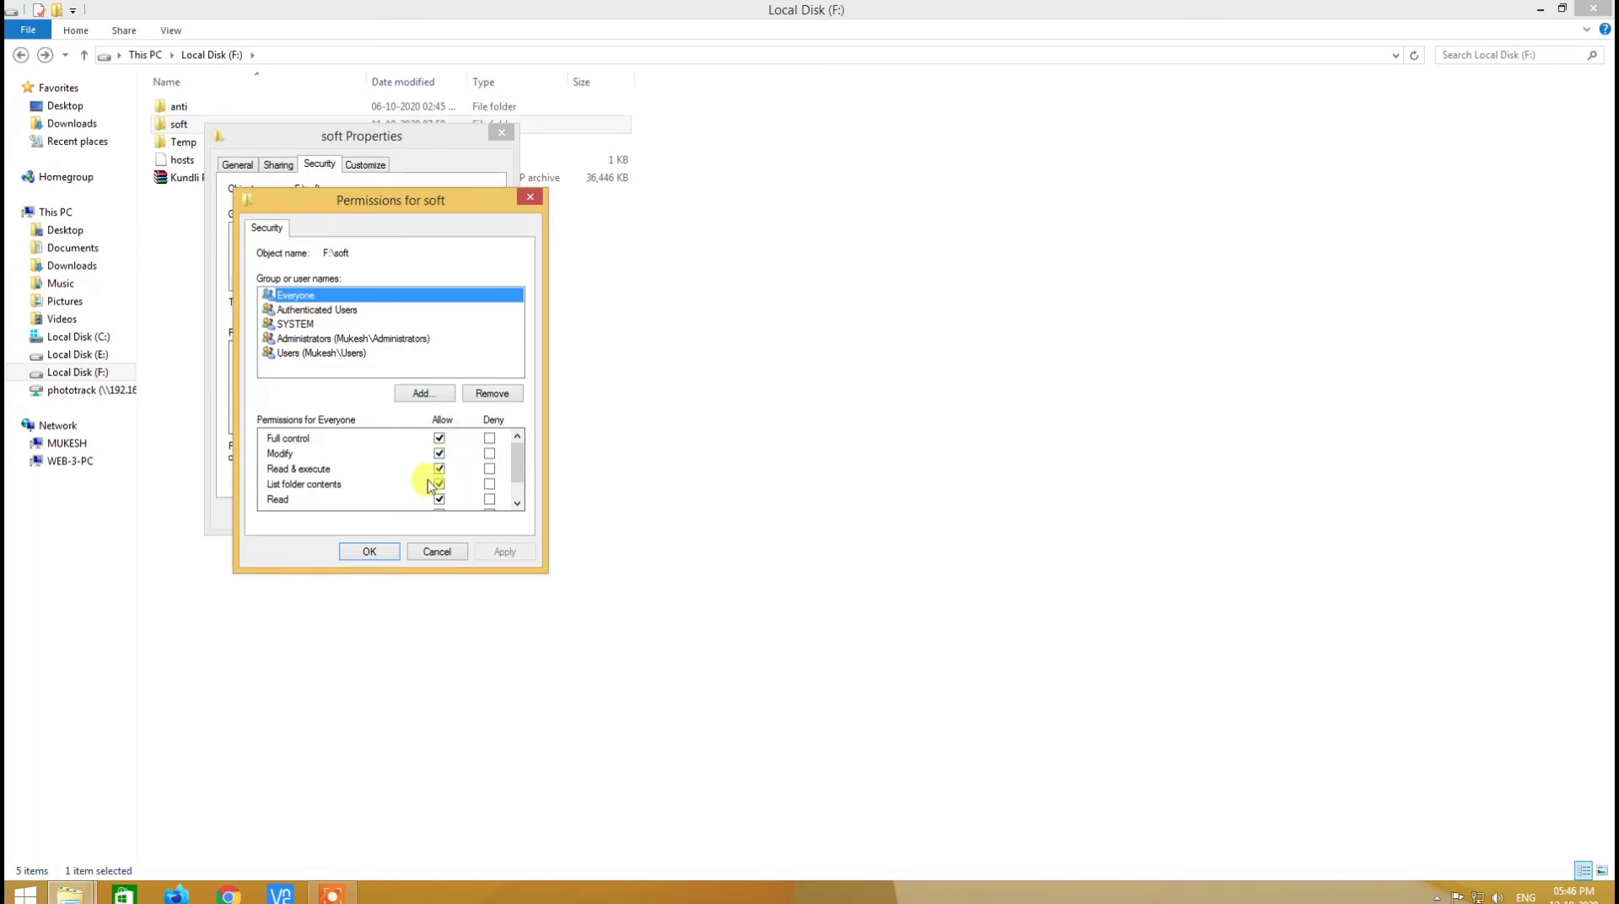
click(369, 552)
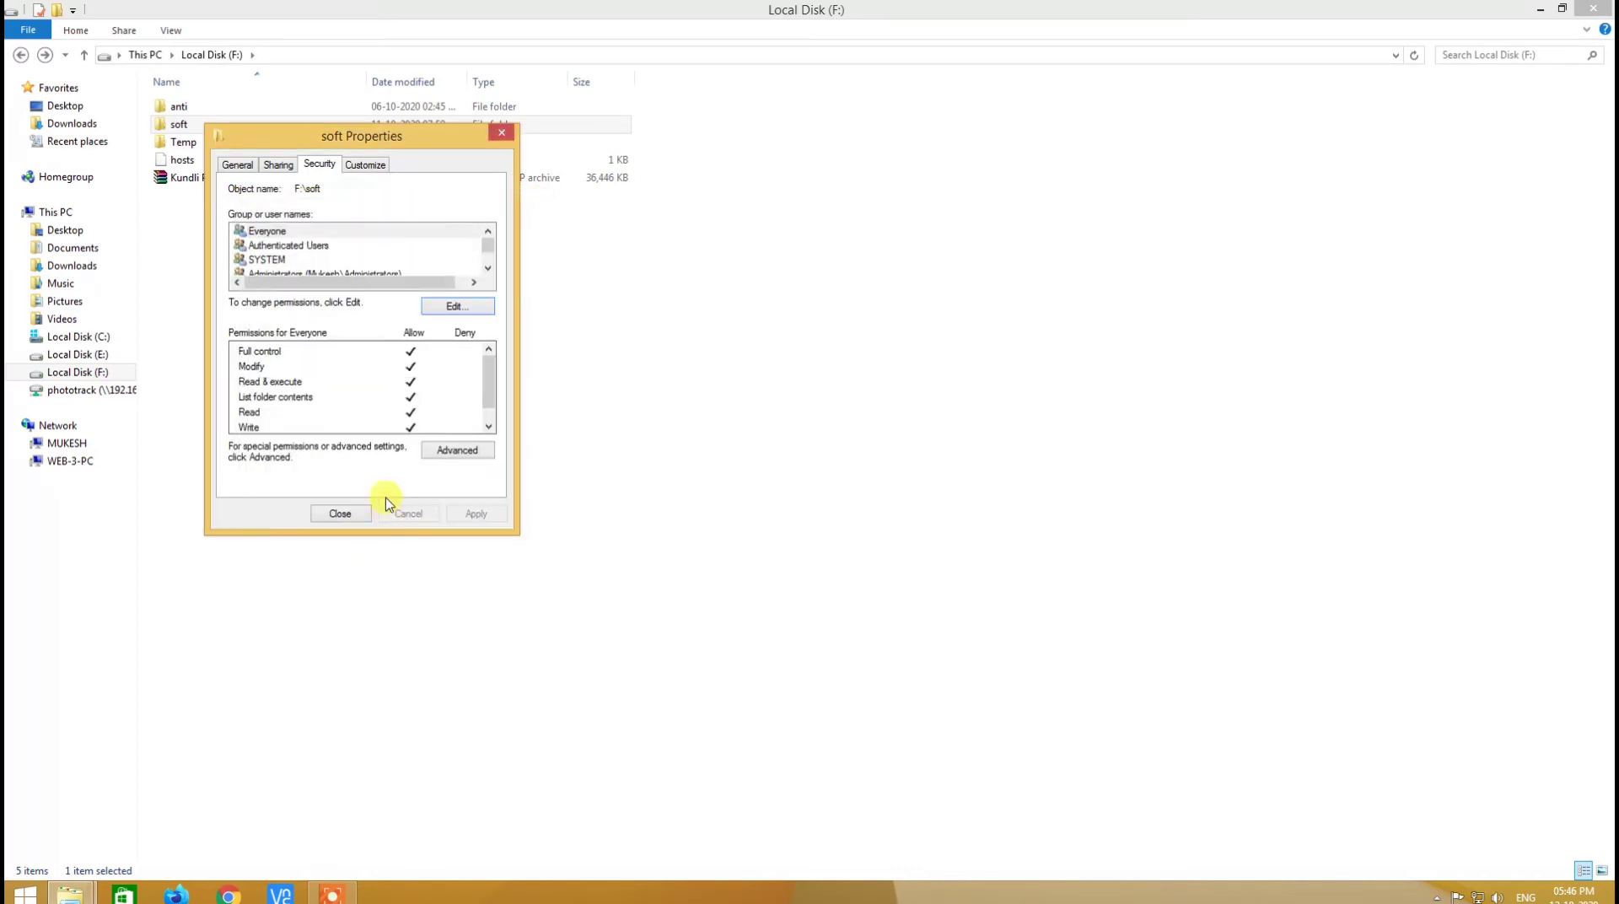
click(341, 514)
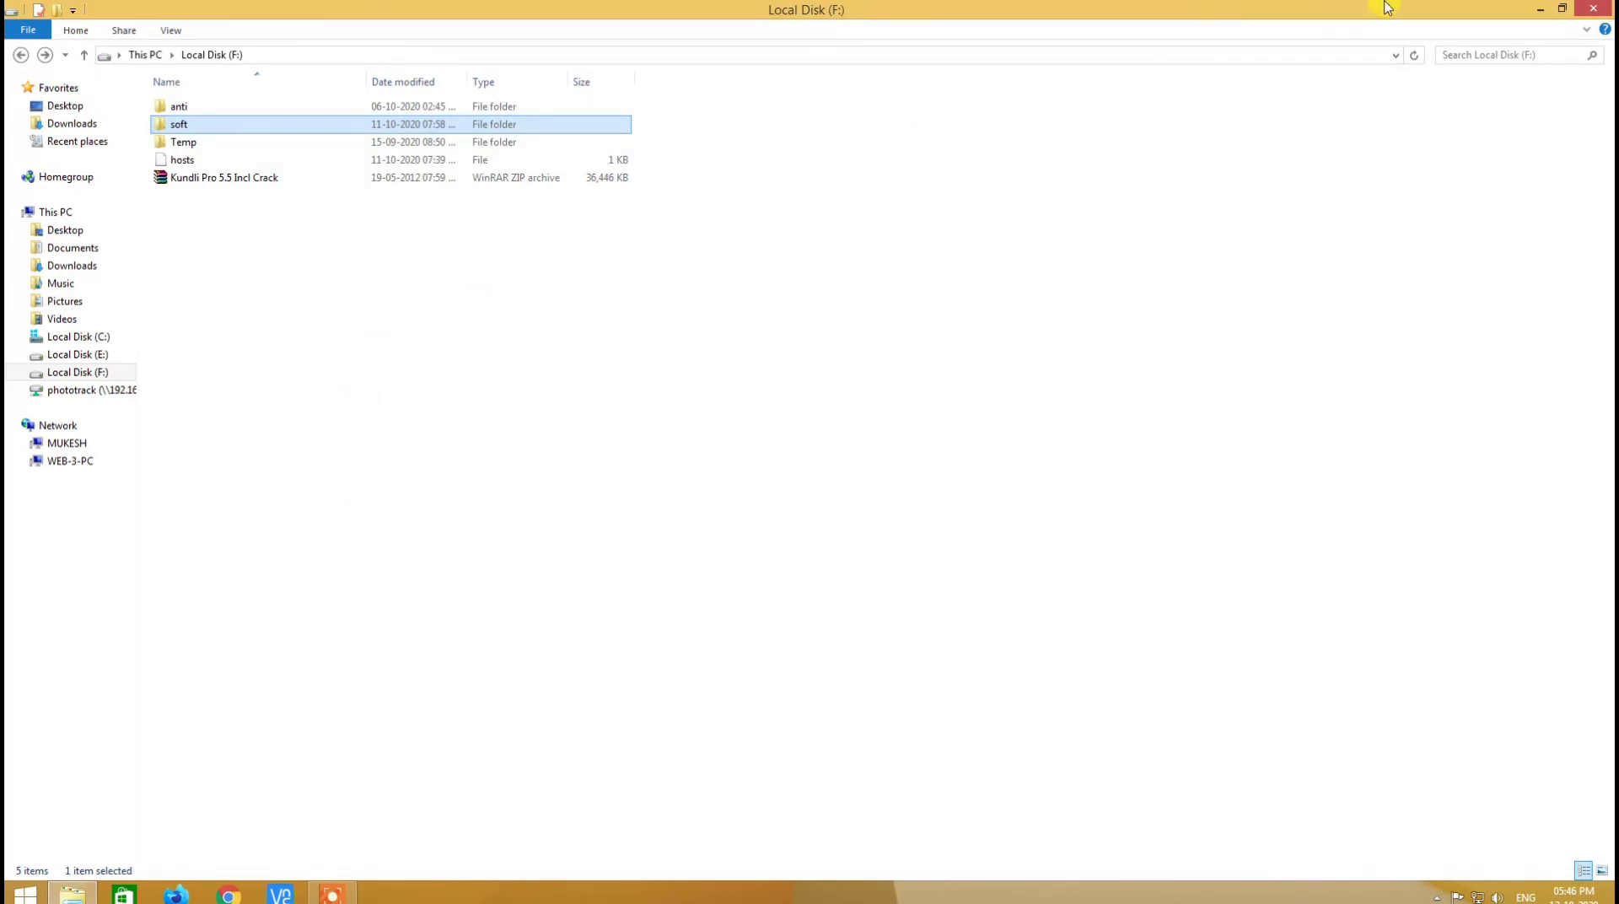
- Close the Local Disk (F:) window and refresh the local desktop
click(1602, 8)
right_click(707, 133)
click(773, 184)
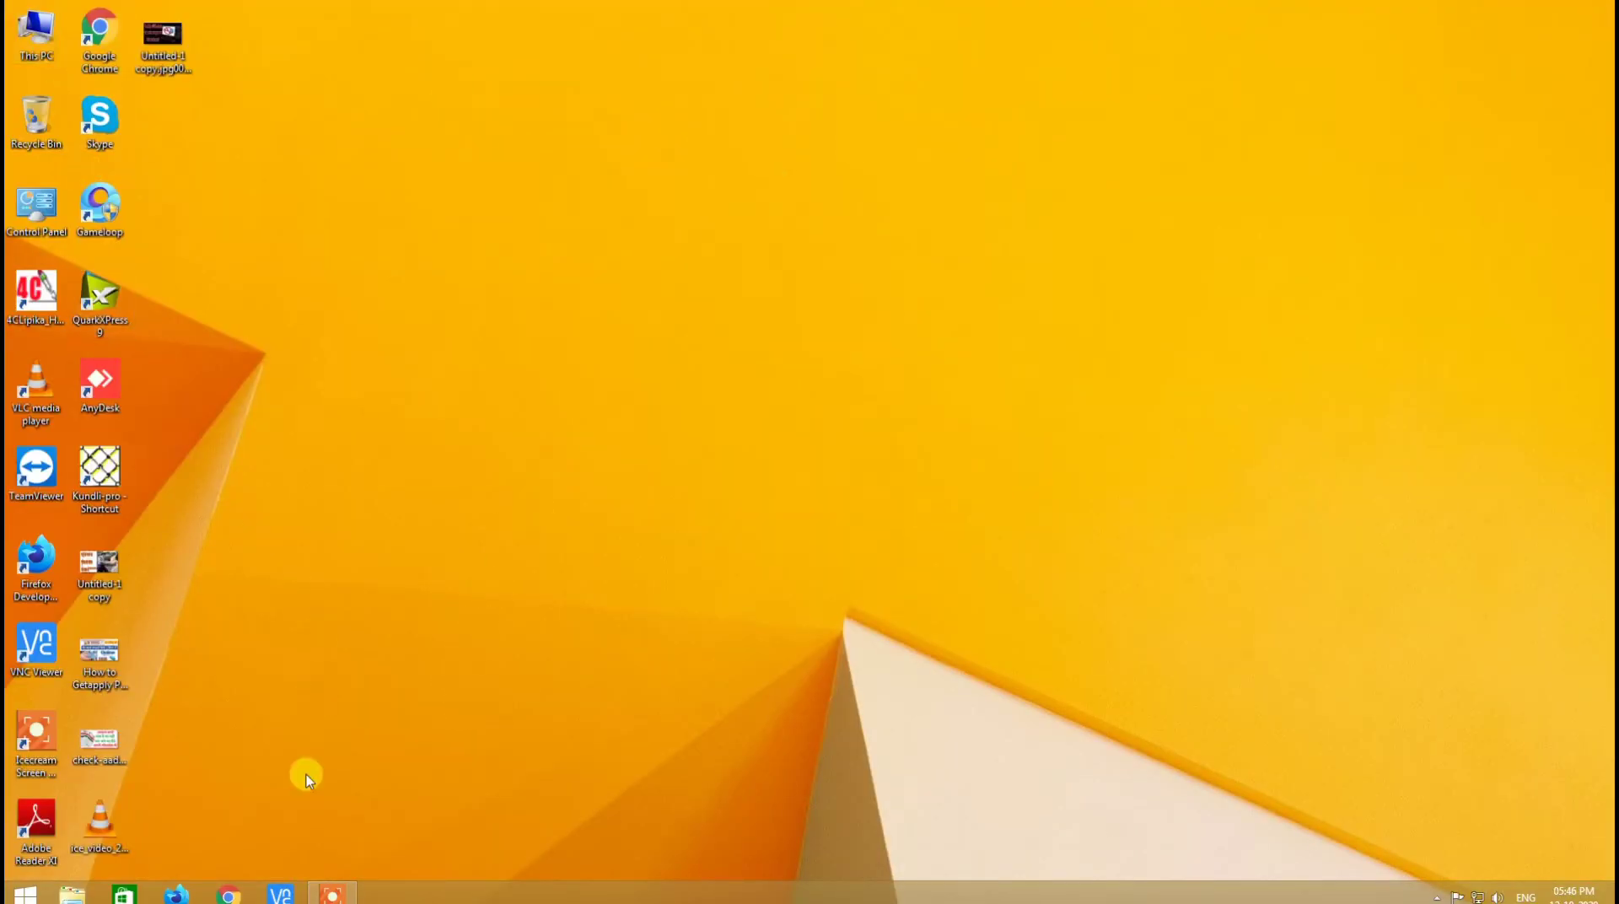
- Switch to VNC Viewer, connect to the computer at 192.168.104.50 with the VNC password, and refresh its desktop
click(281, 892)
double_click(909, 570)
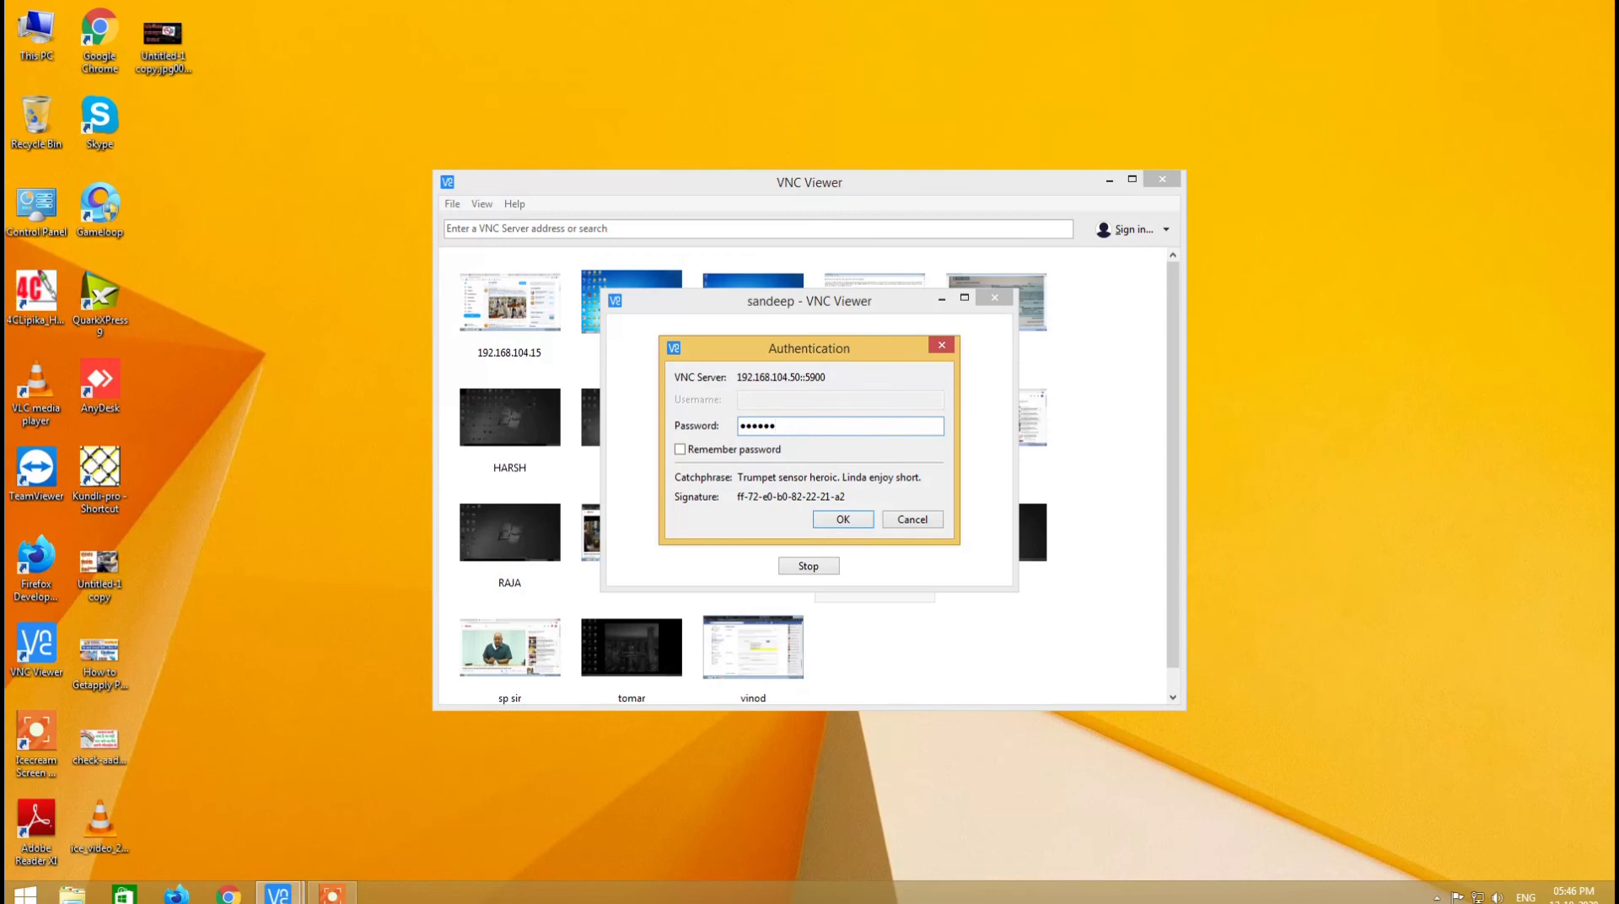
key(Return)
right_click(654, 363)
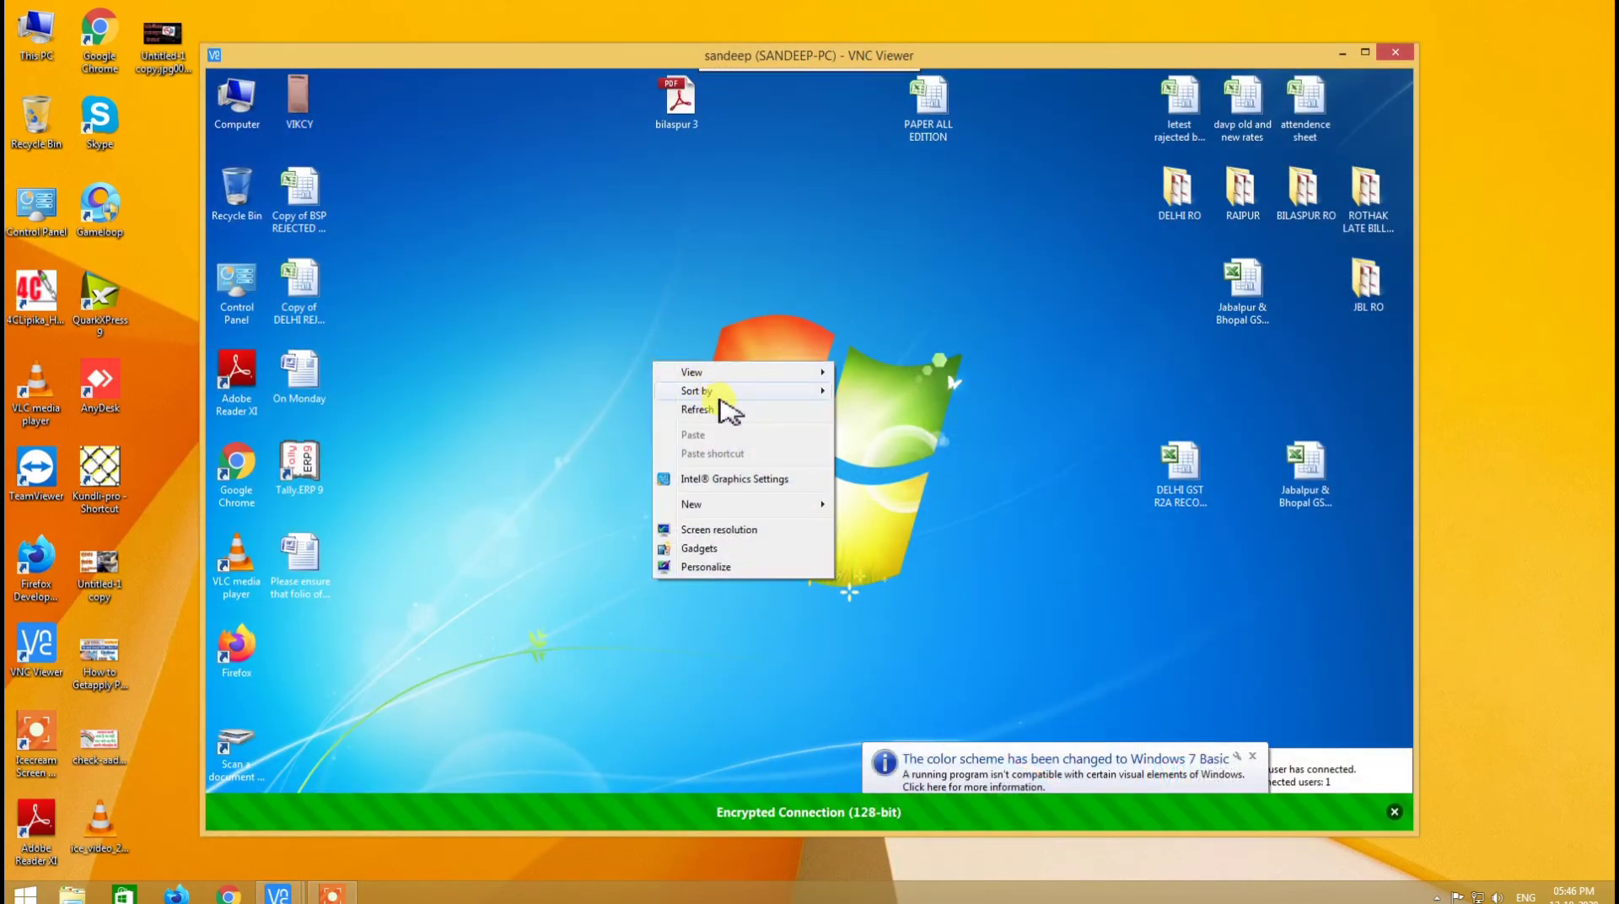
click(723, 411)
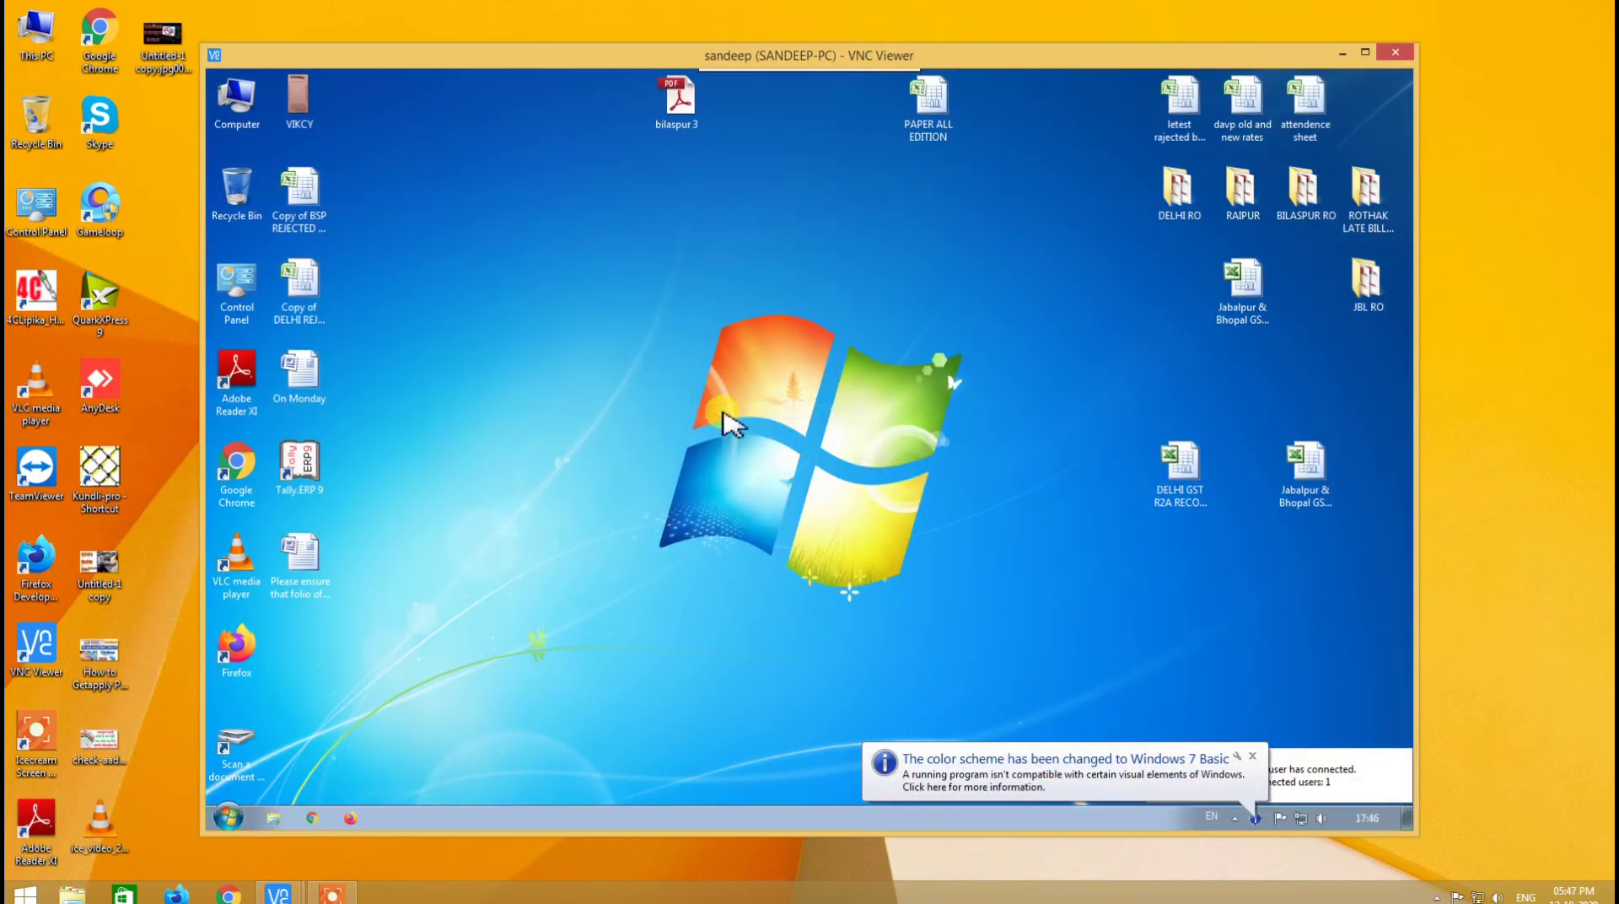
- From the remote computer, open \\192.168.2.65 with Run and look through the contents of its soft share
key(super+r)
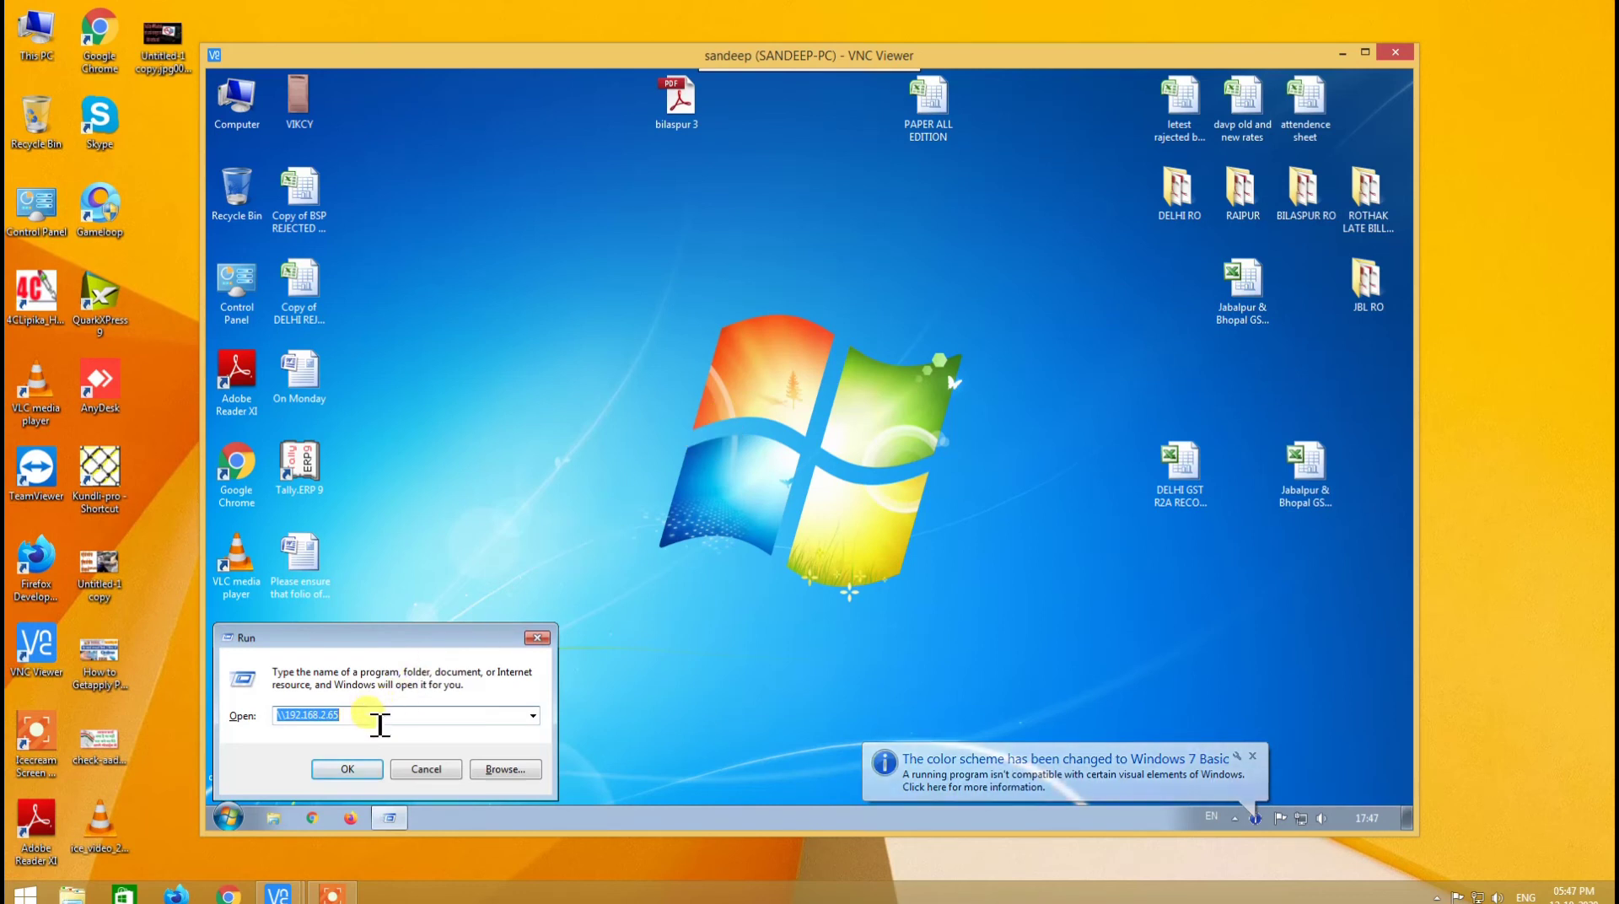
click(348, 769)
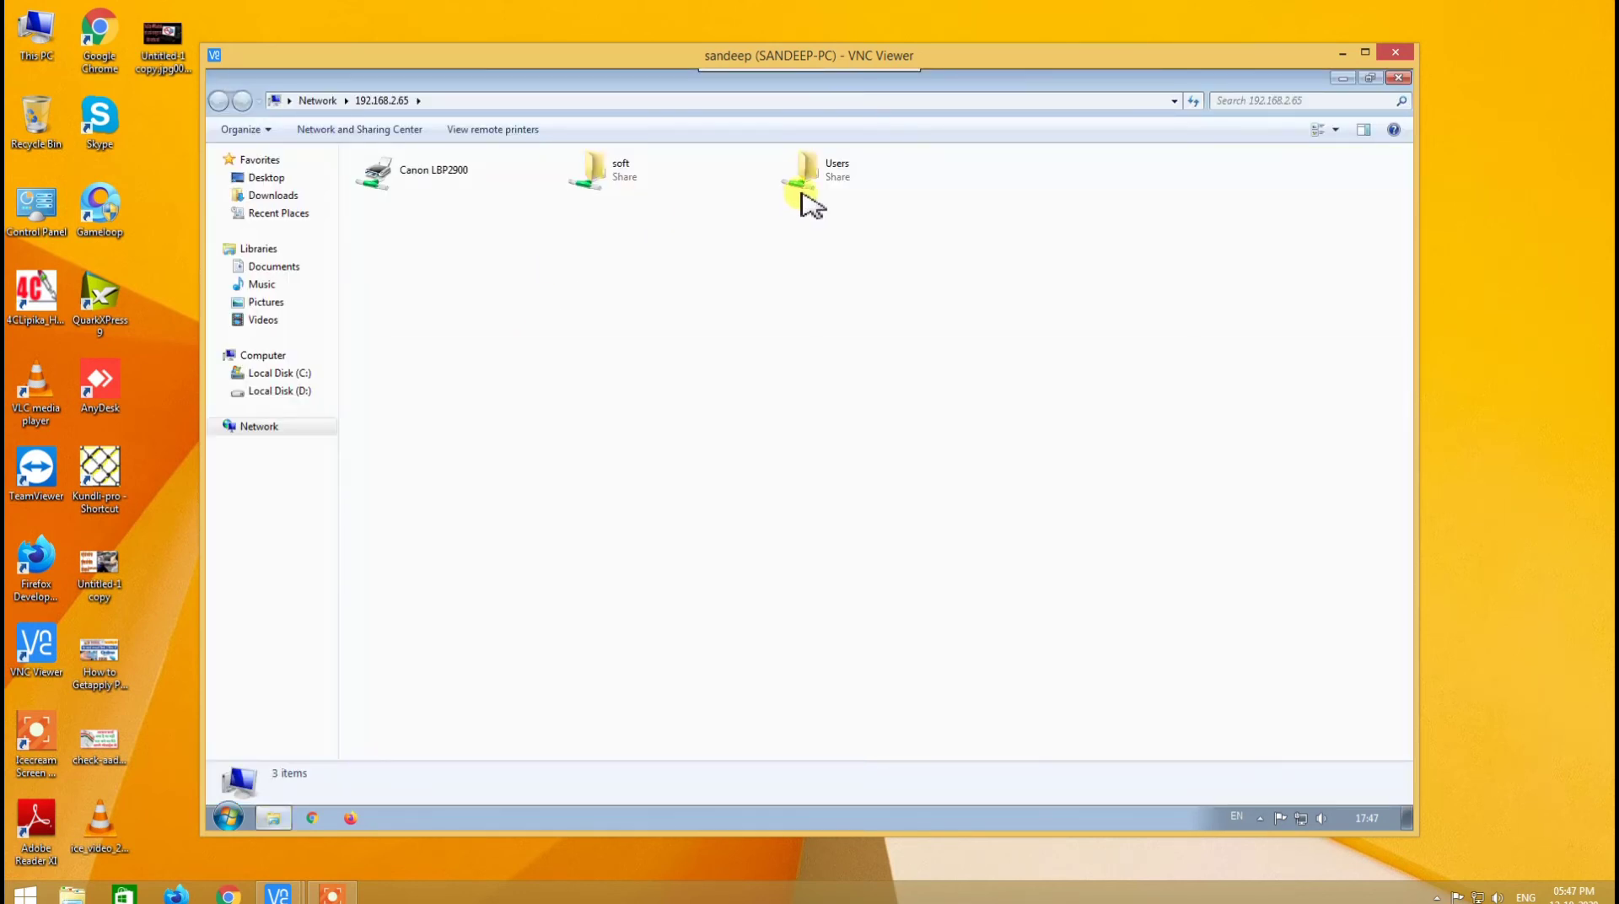
double_click(626, 177)
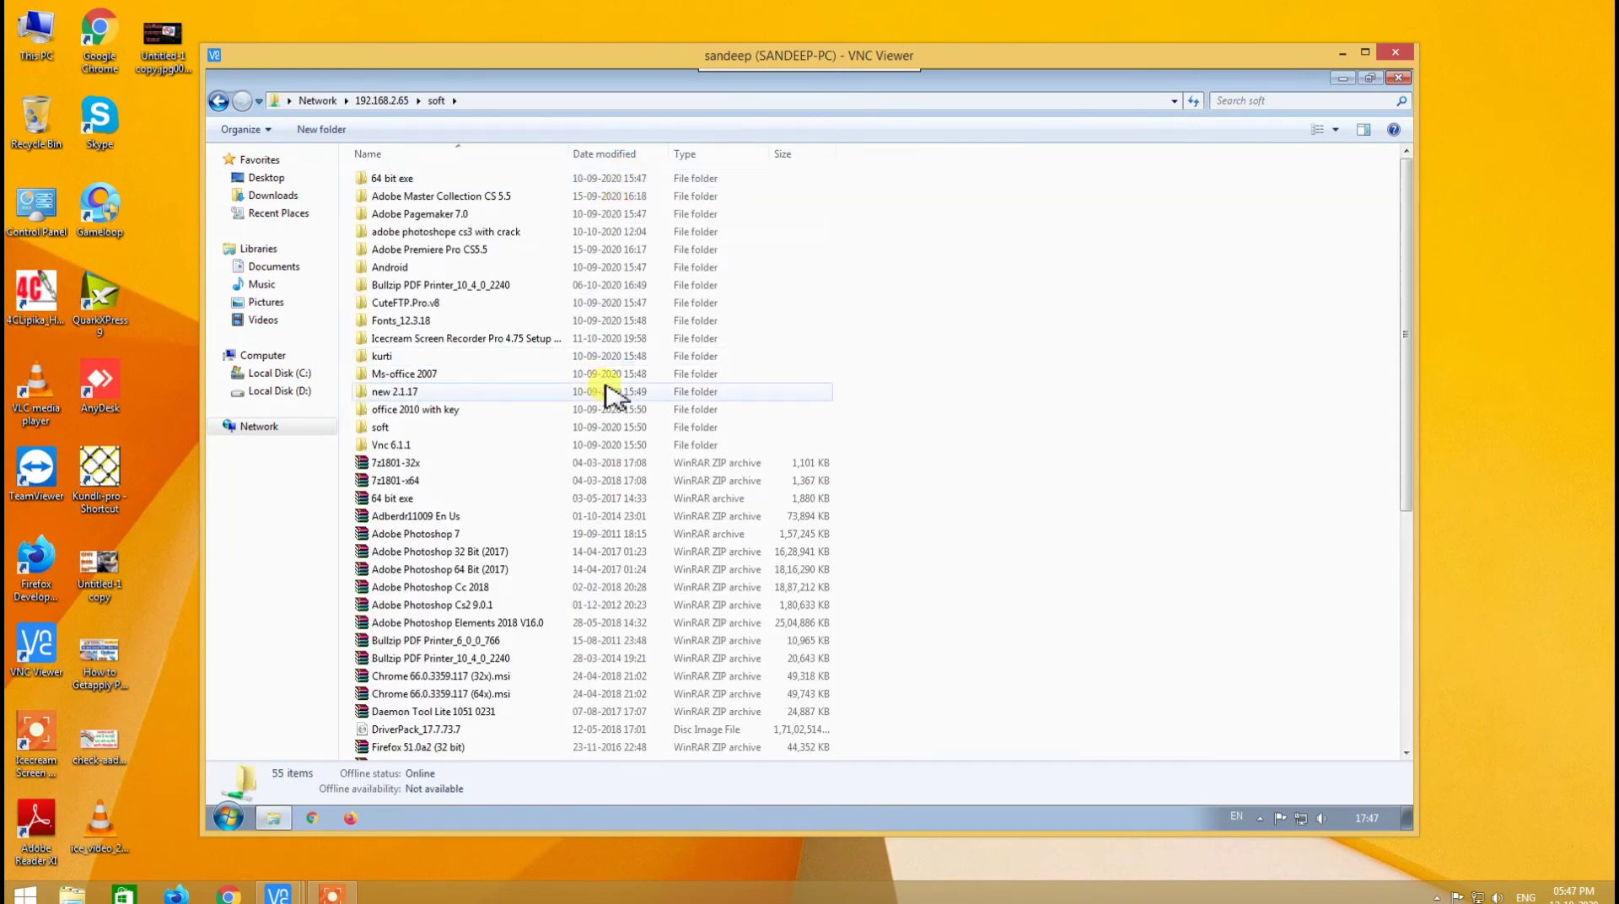
scroll(613, 394, down, 7)
scroll(613, 395, up, 7)
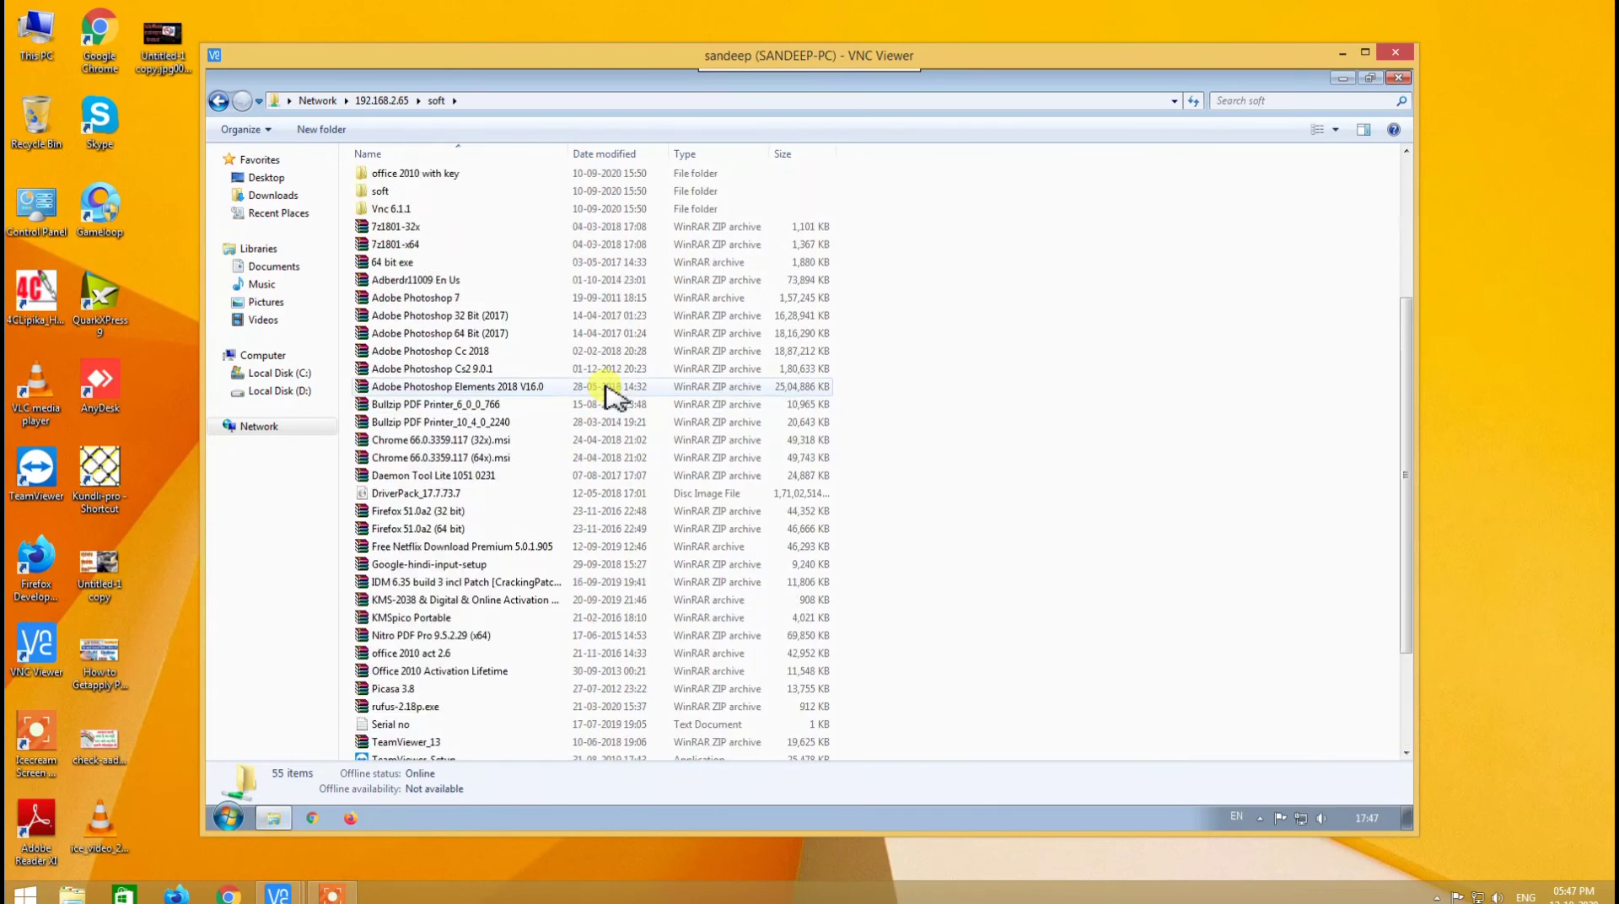
scroll(613, 394, down, 7)
scroll(613, 392, up, 7)
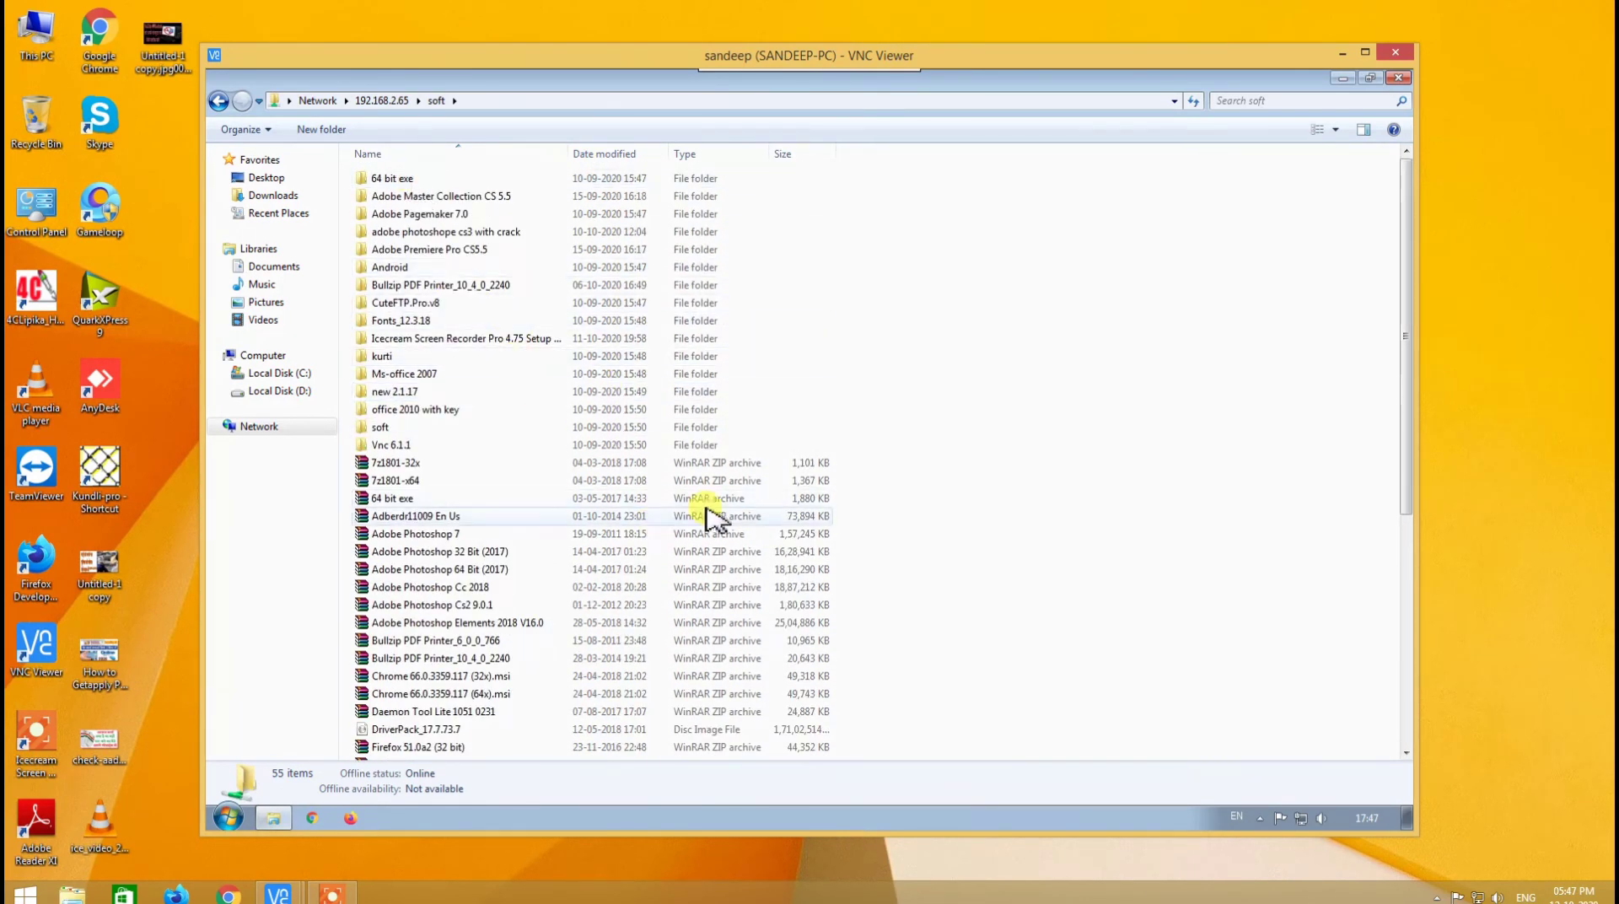
scroll(655, 532, down, 1)
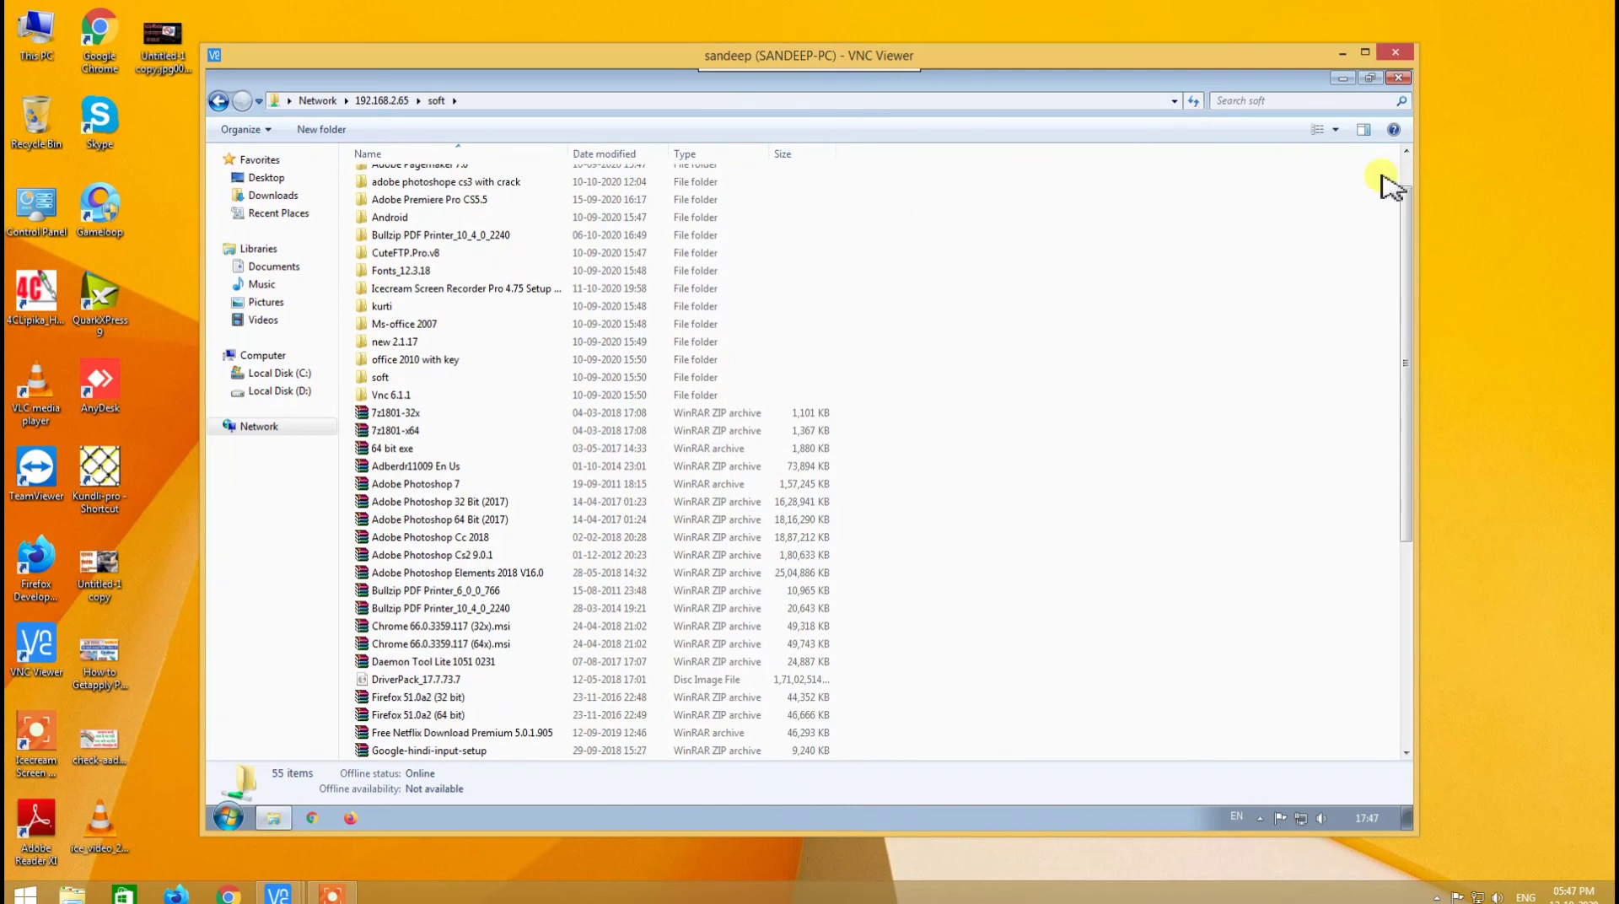
- Close the soft share's window on the remote computer and refresh the remote desktop
click(1398, 78)
right_click(799, 291)
click(866, 338)
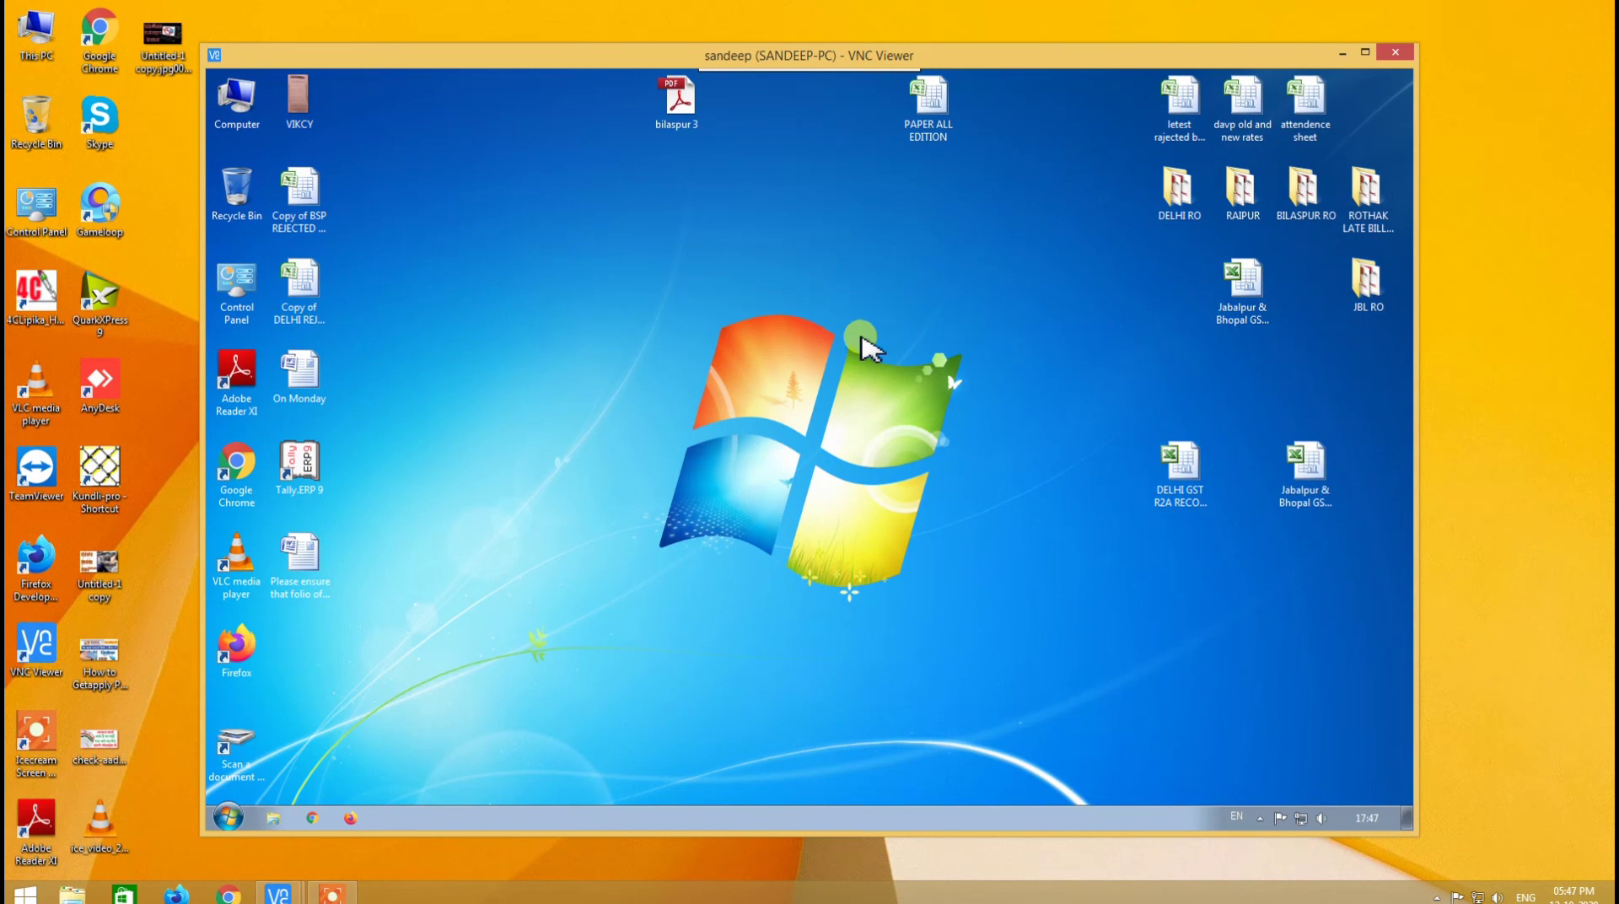
- Refresh the remote desktop once more and close the VNC session
right_click(778, 355)
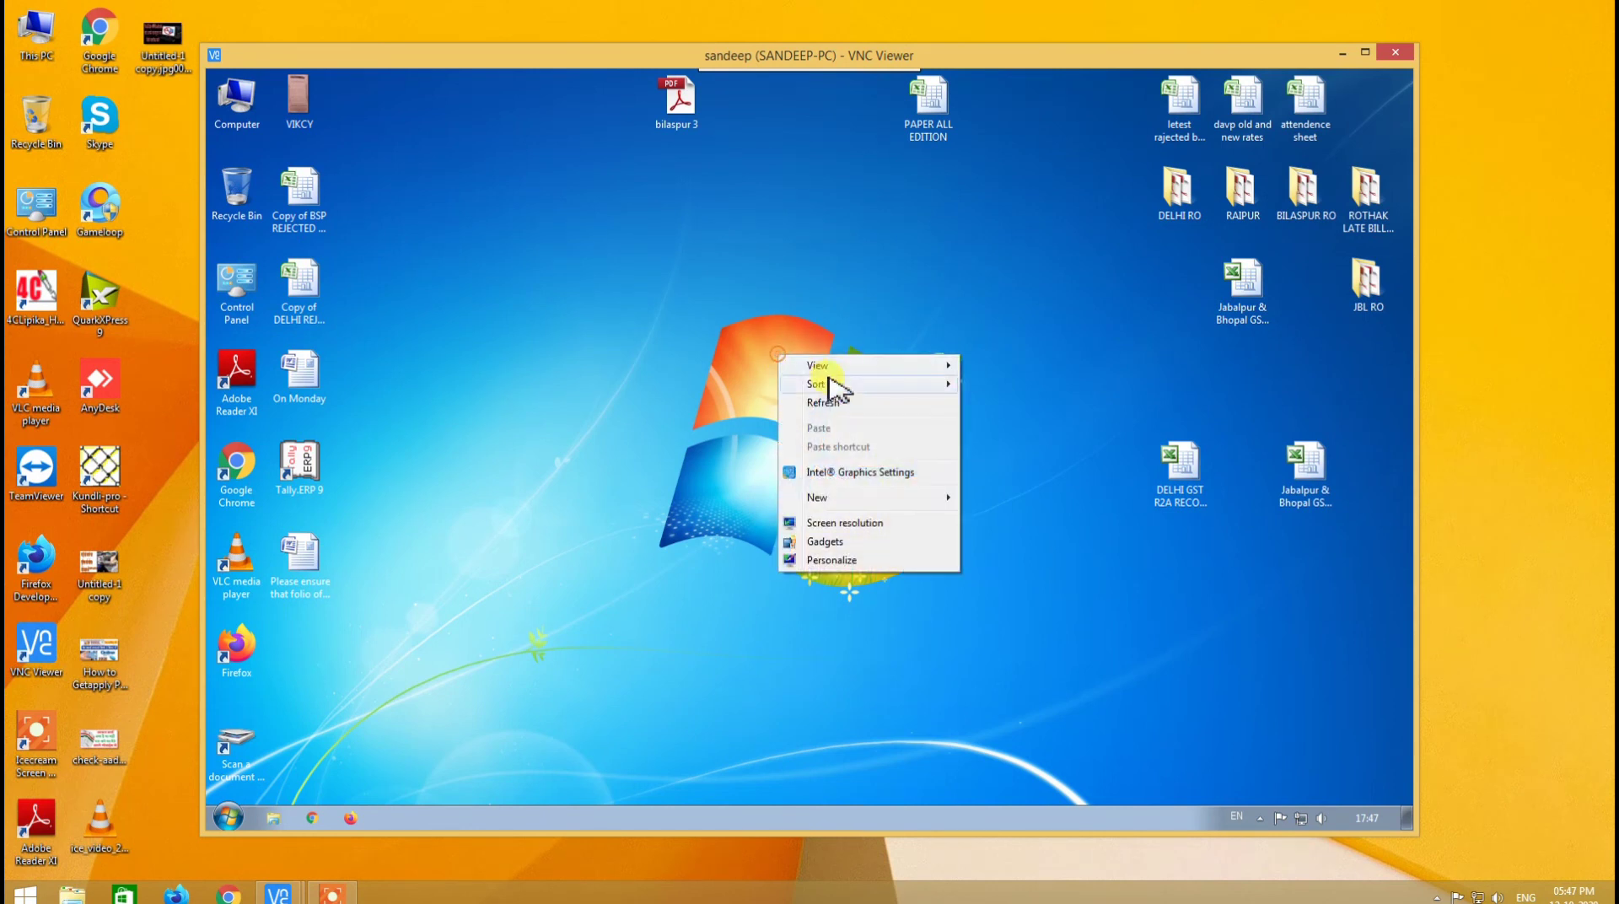
right_click(843, 394)
click(894, 460)
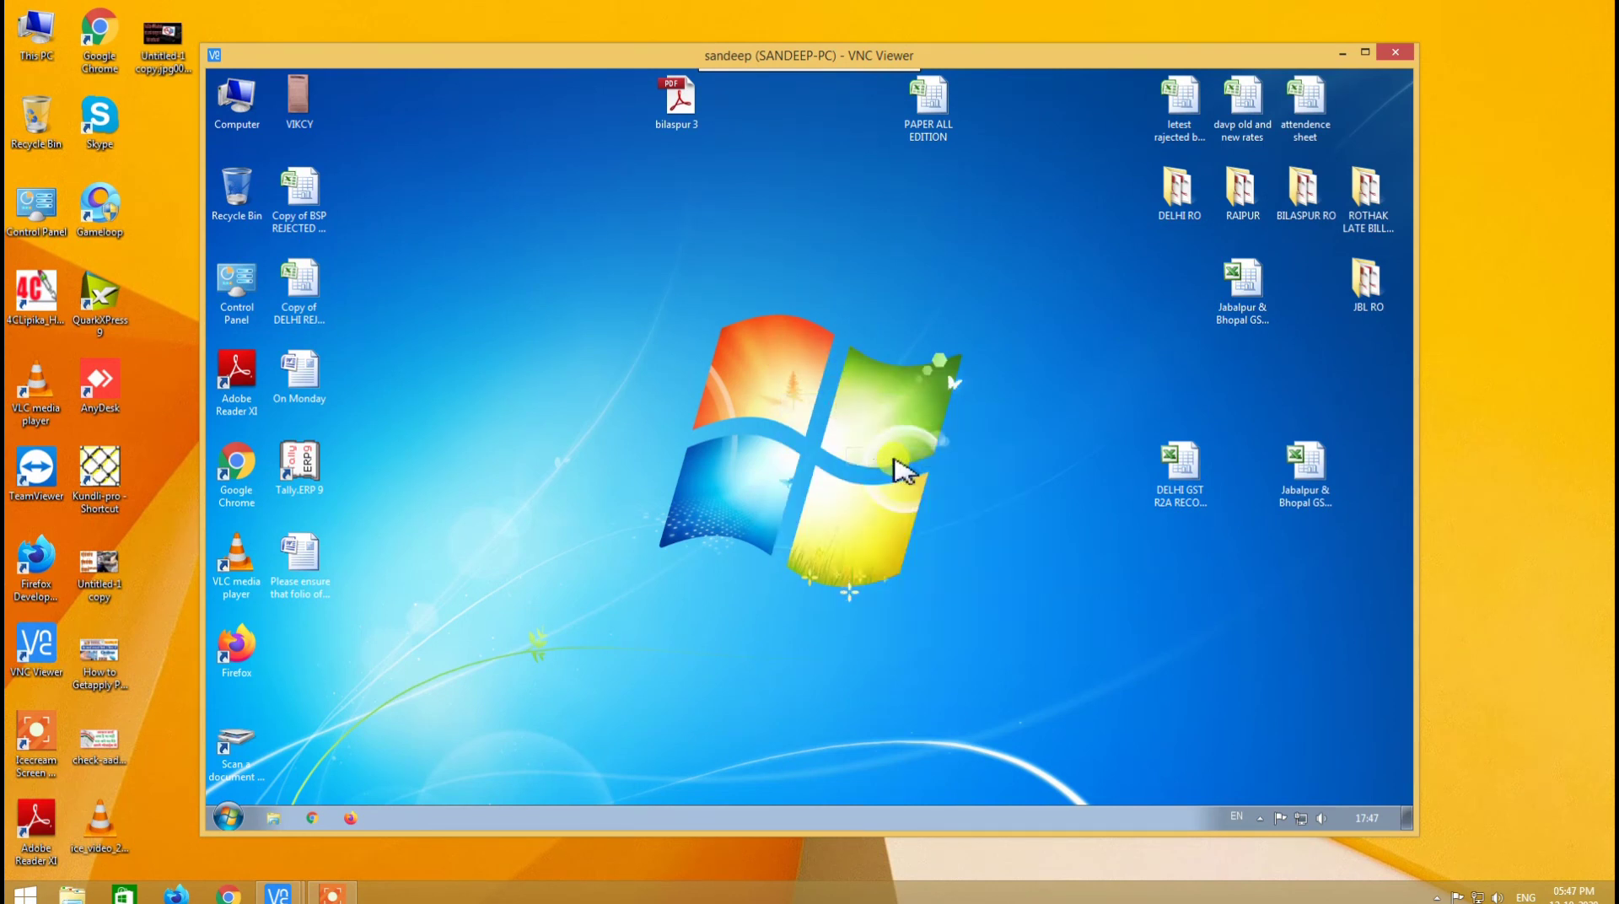
click(1403, 53)
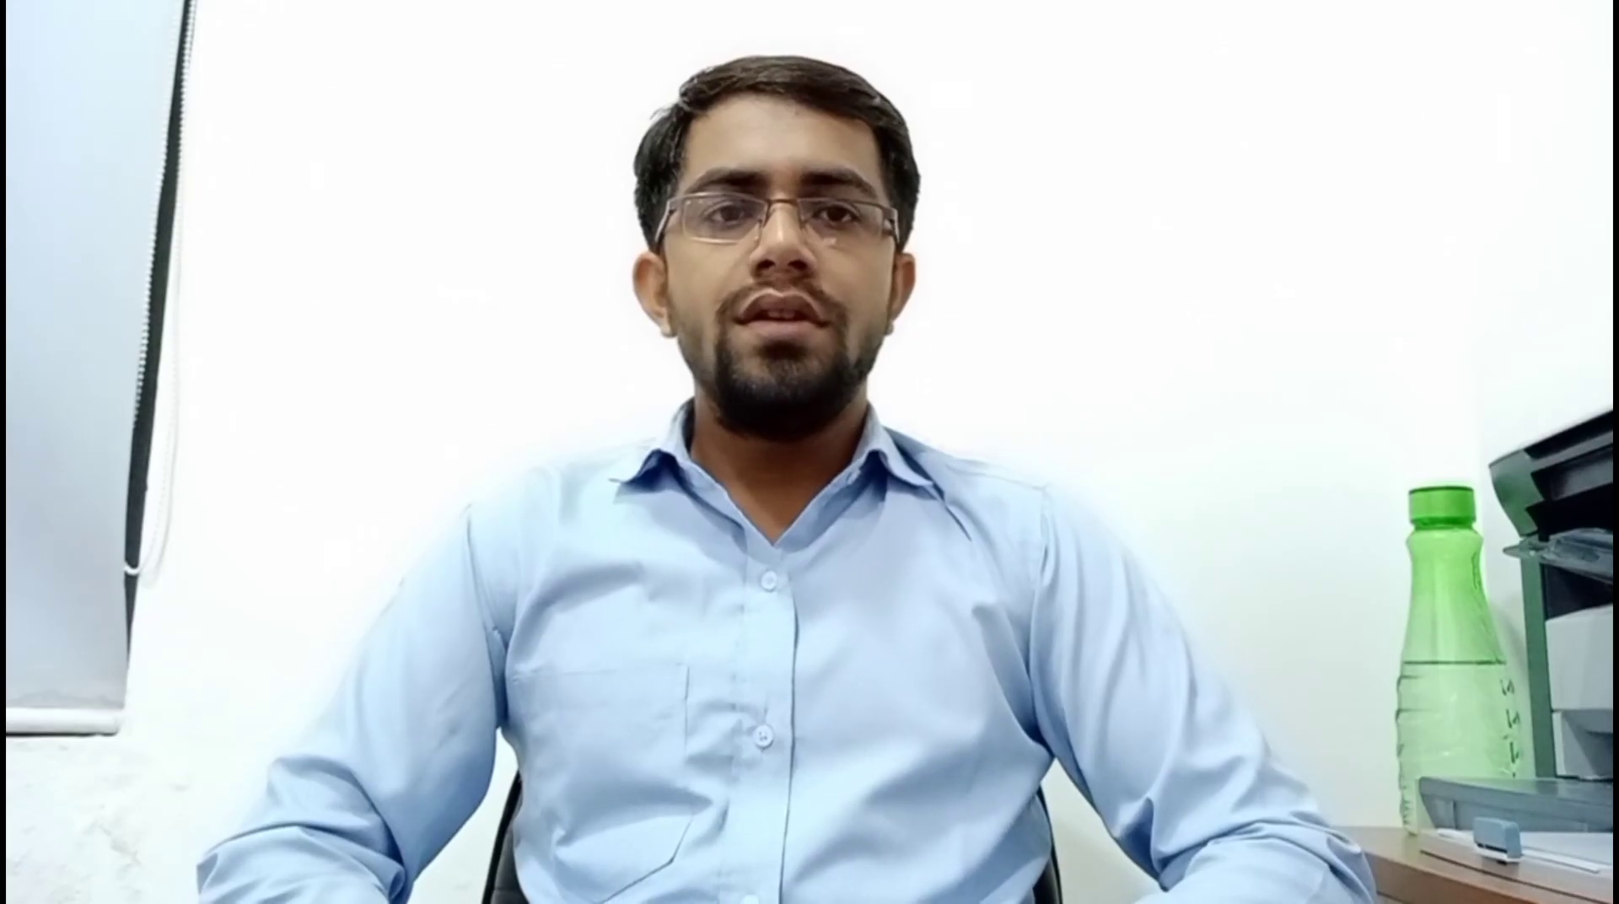